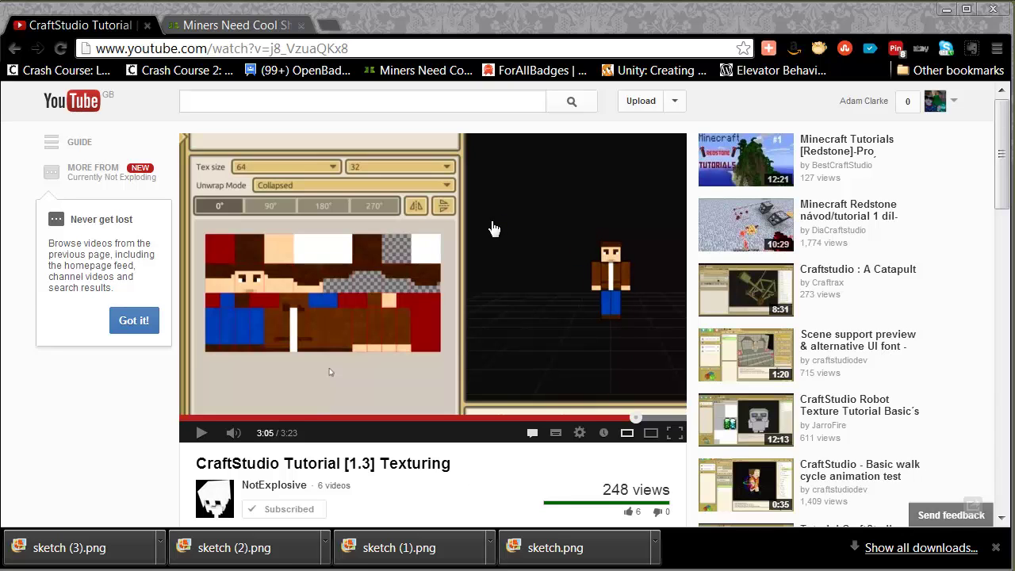
left_click(257, 26)
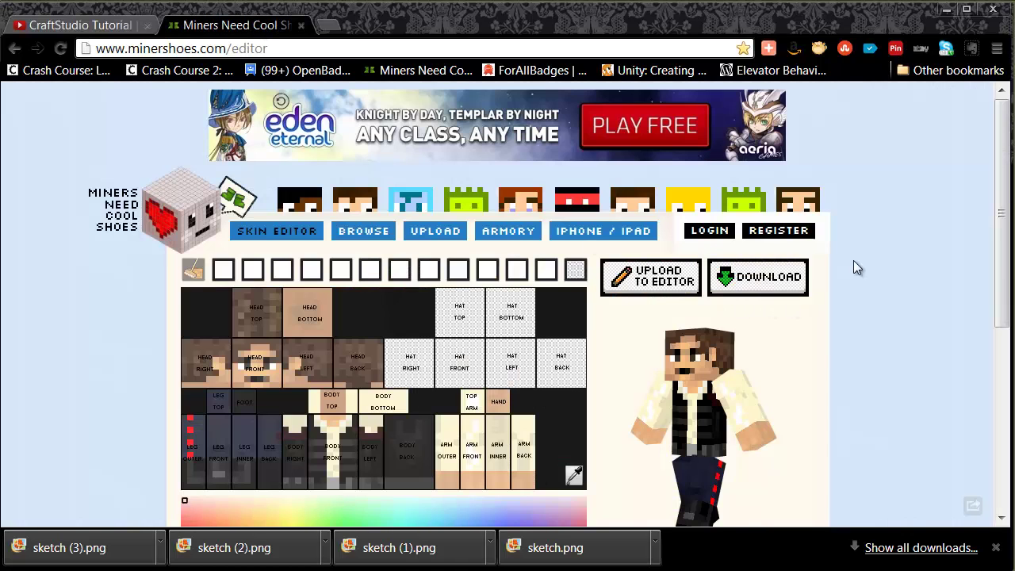
scroll(853, 262, "down", 2)
scroll(853, 268, "up", 2)
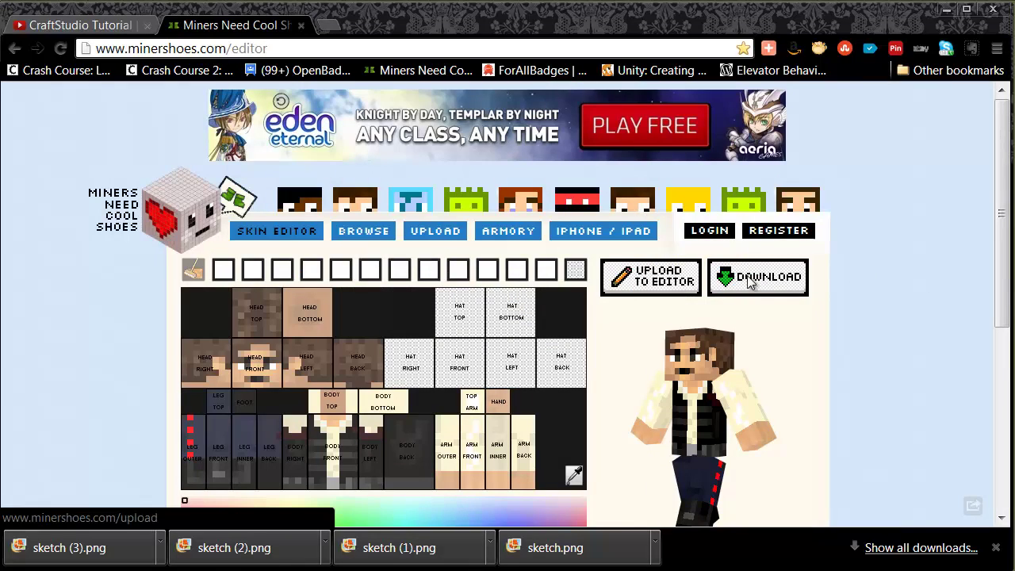
scroll(858, 308, "down", 2)
scroll(856, 314, "up", 1)
scroll(856, 317, "down", 1)
scroll(856, 317, "up", 2)
scroll(766, 328, "down", 4)
left_click(702, 313)
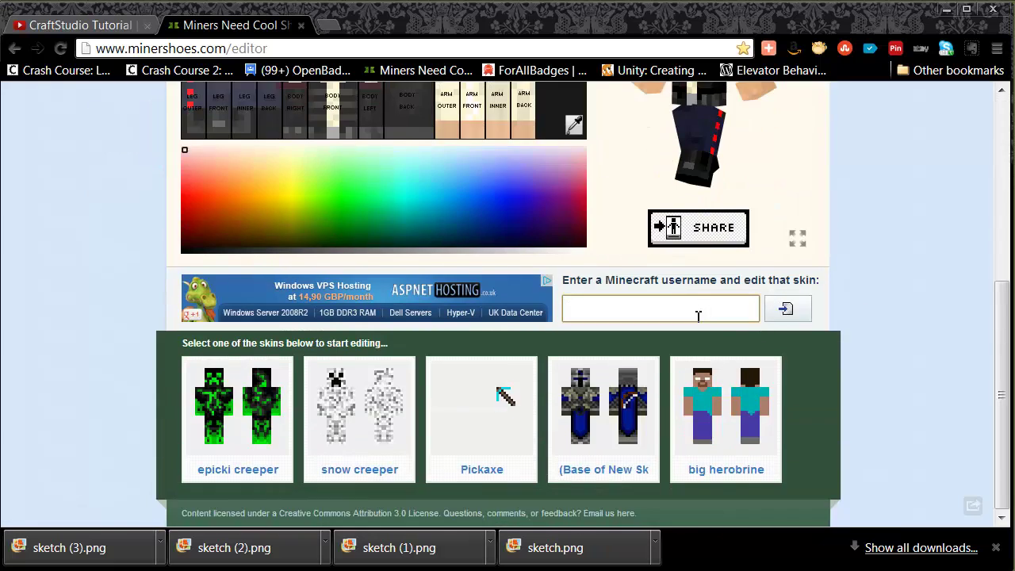
type("thecommonpeople")
key("Down")
left_click(785, 309)
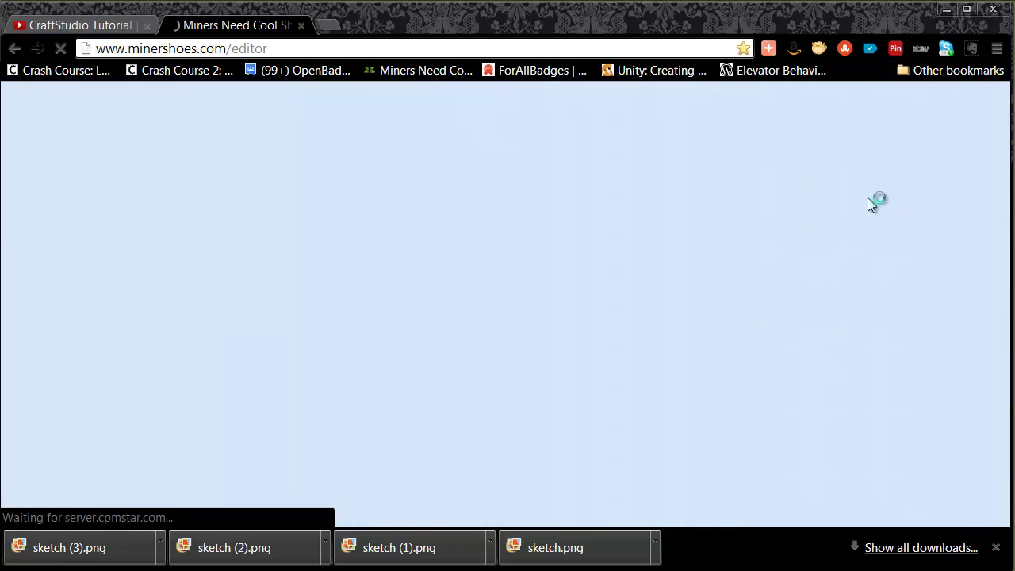
- Download the skin, open sketch (4).png in a new browser tab and copy the image
scroll(918, 210, "down", 1)
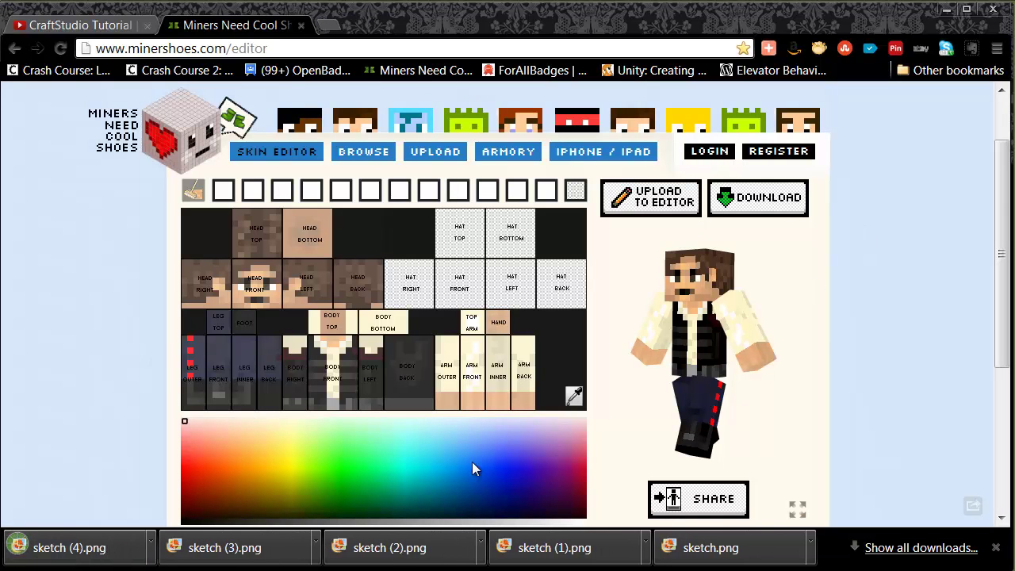
mouse_move(48, 547)
left_mouse_down()
mouse_move(166, 373)
mouse_move(346, 27)
left_mouse_up()
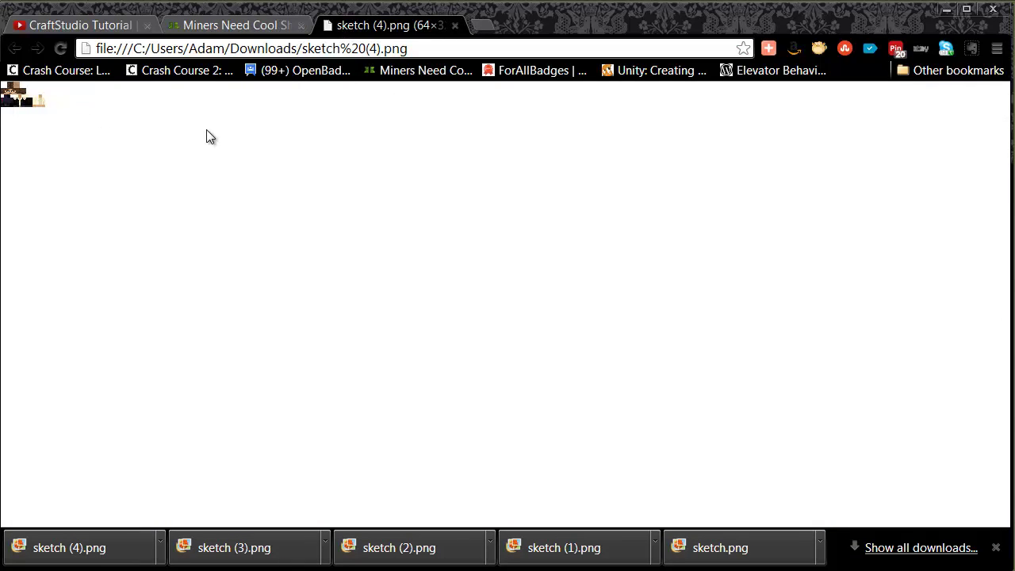
right_click(23, 97)
left_click(104, 152)
- Switch to CraftStudio and create a model named thecommonpeople that opens on creation
left_click(946, 9)
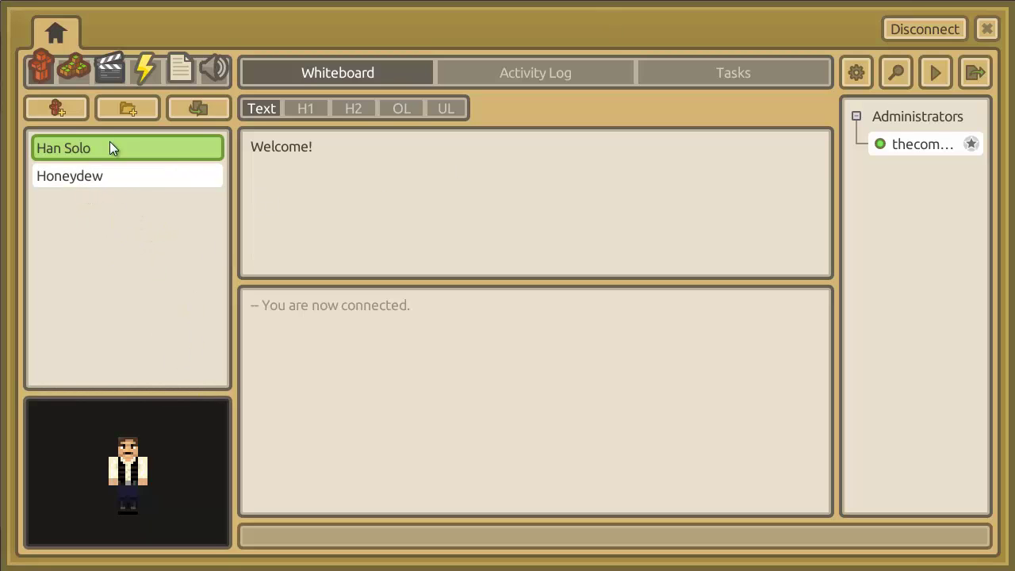
left_click(65, 113)
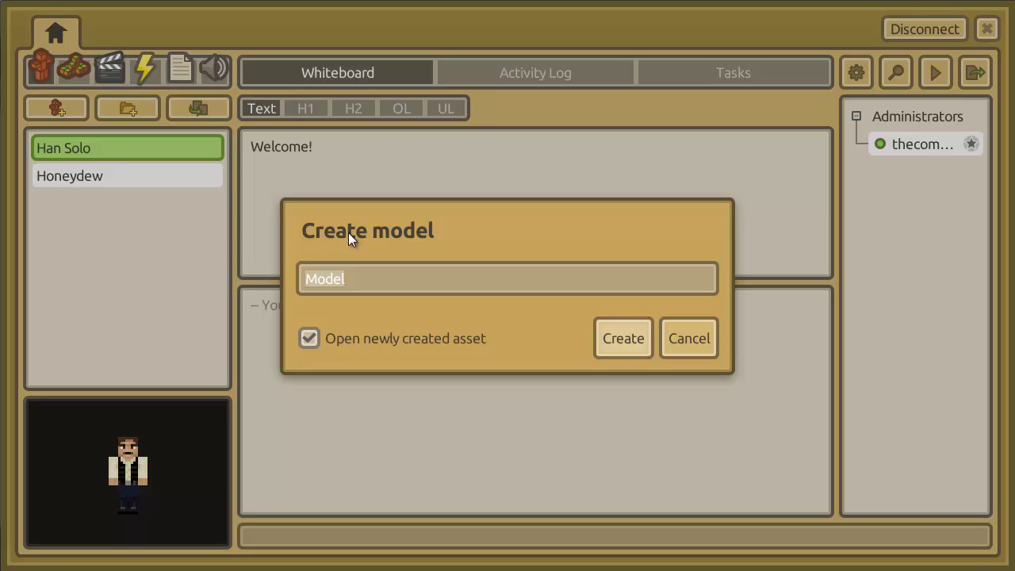
type("thecommonpeople")
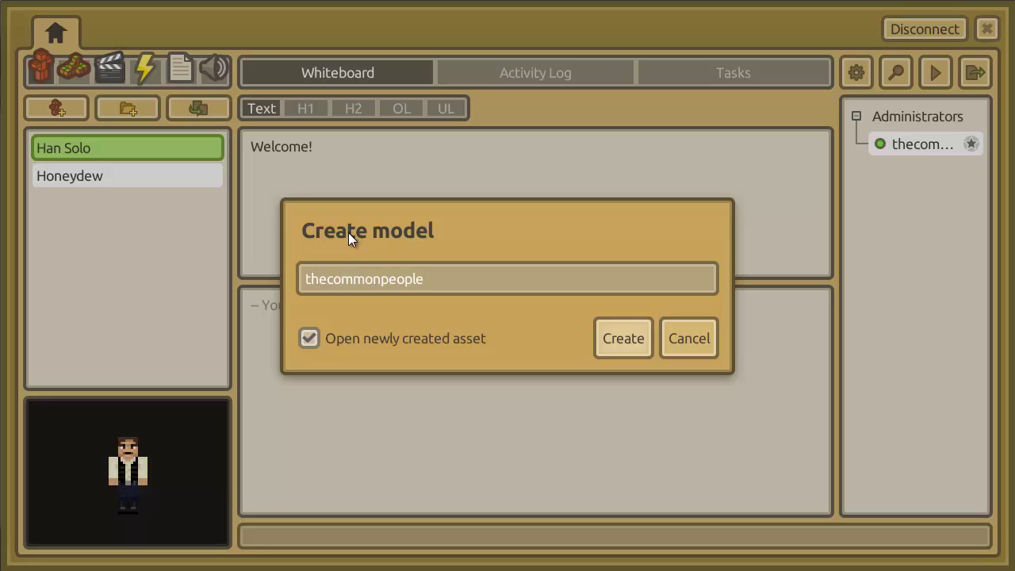
left_click(617, 338)
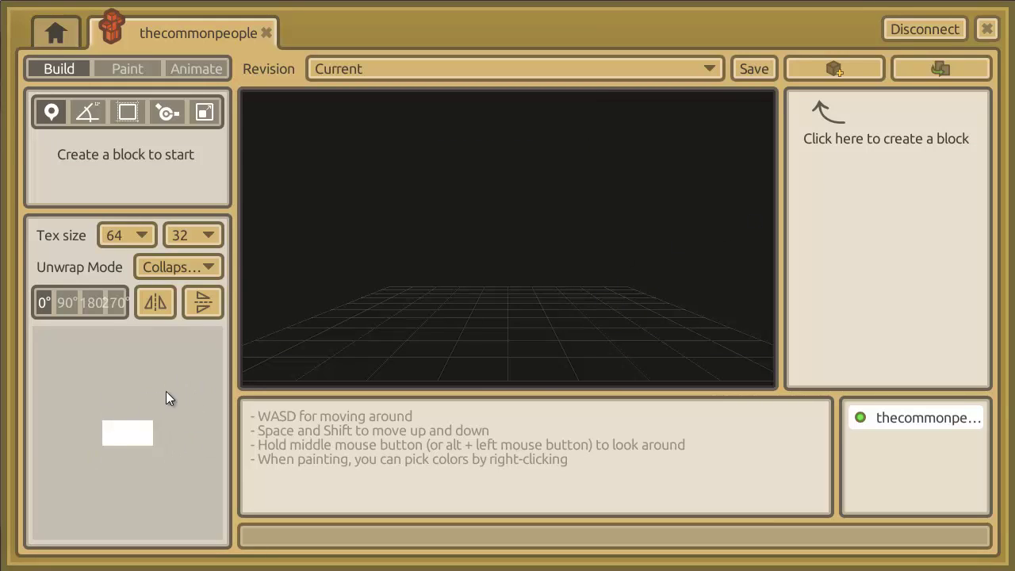
- Widen the texture area, paste the copied skin into the model's texture and align it exactly over the blank 64 × 32 canvas
scroll(121, 439, "up", 3)
scroll(121, 439, "down", 2)
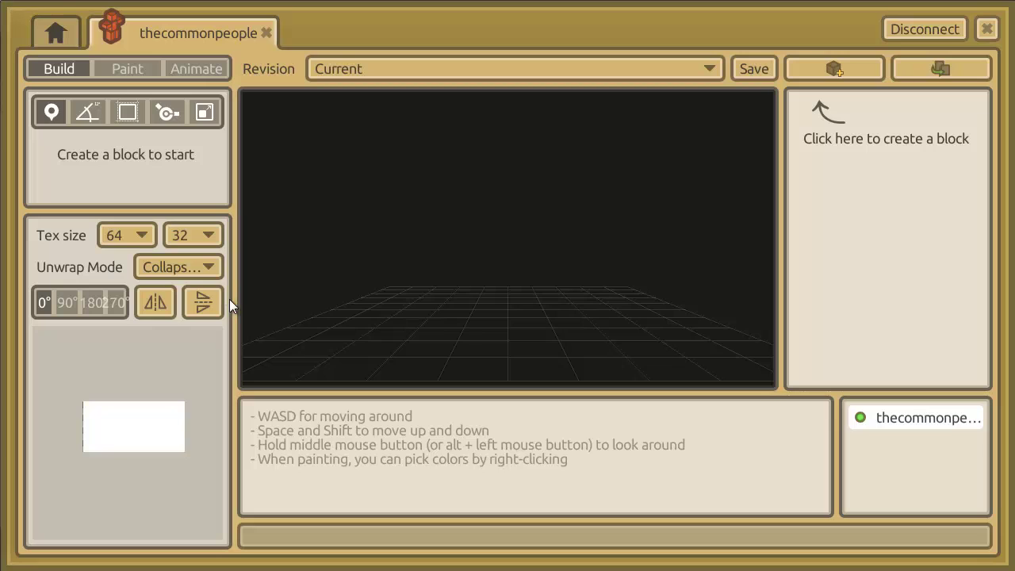
left_click_drag(234, 299, 518, 300)
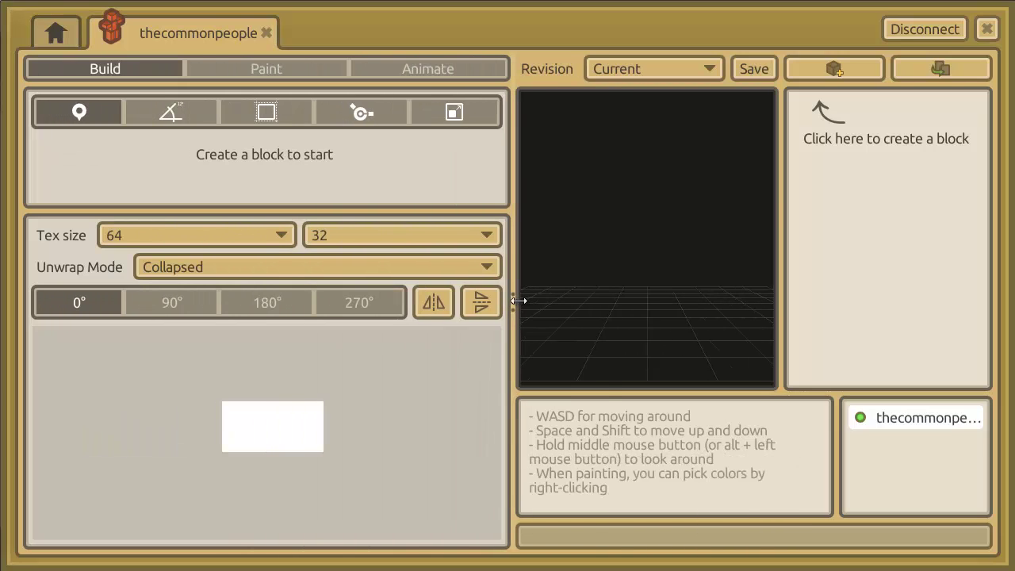
left_click(274, 70)
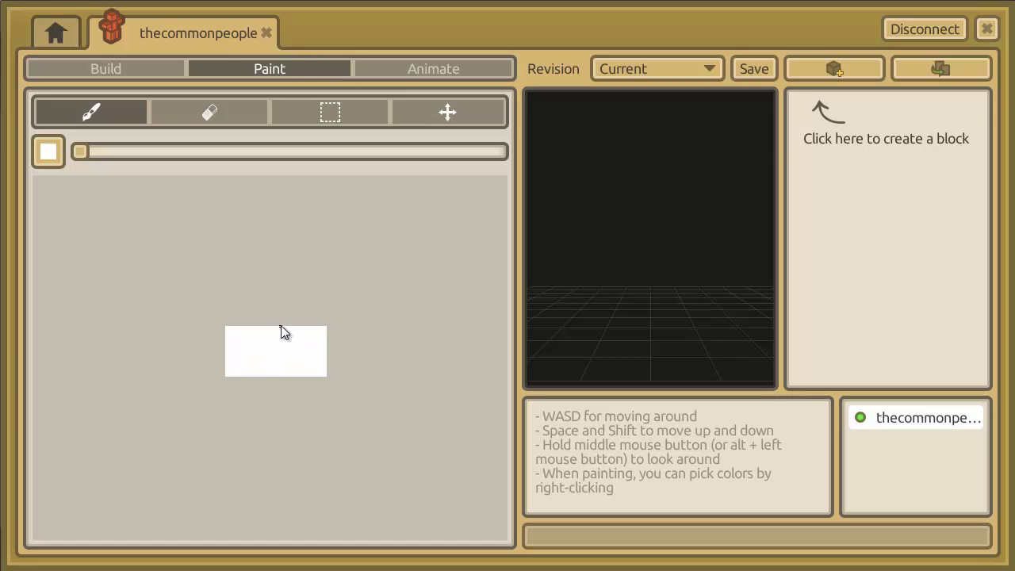
key("ctrl+v")
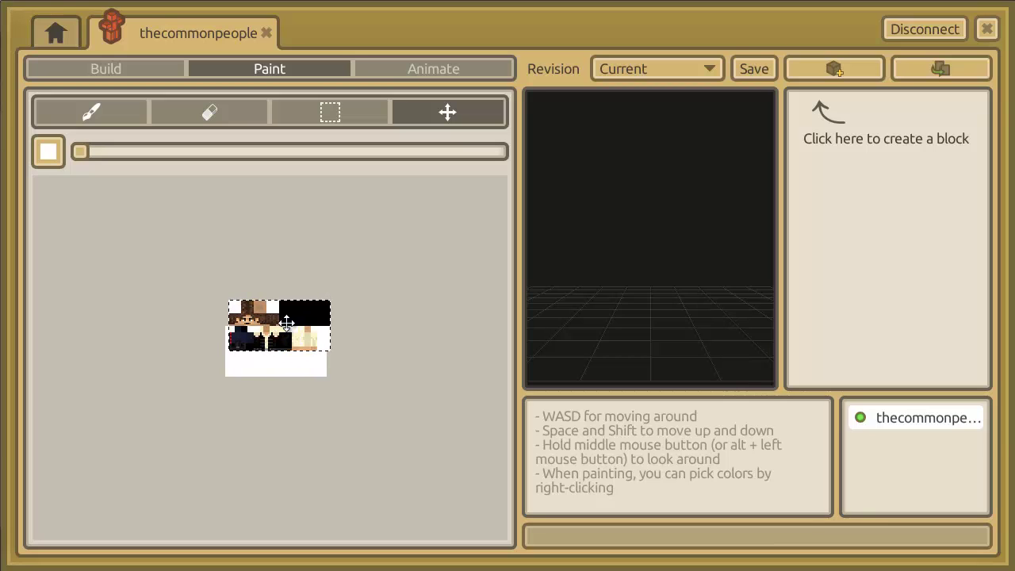
left_click_drag(286, 323, 283, 349)
scroll(307, 336, "up", 4)
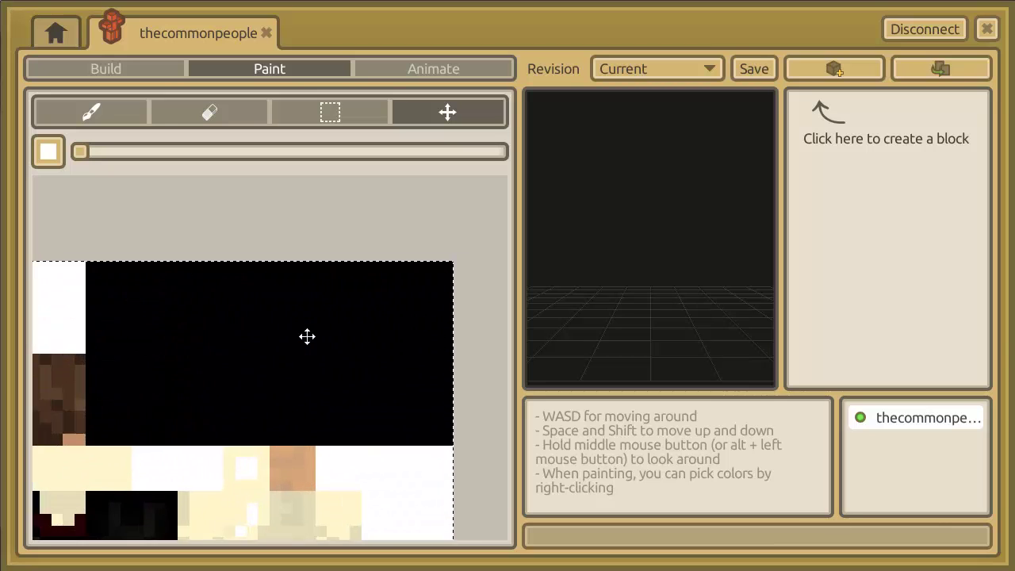
scroll(307, 336, "down", 2)
left_click(109, 109)
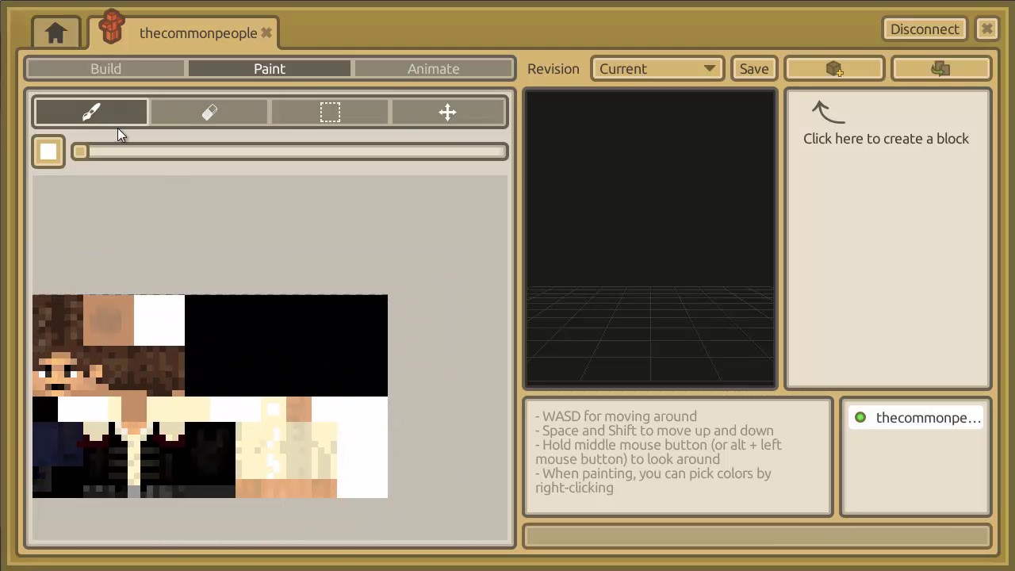
scroll(236, 286, "up", 2)
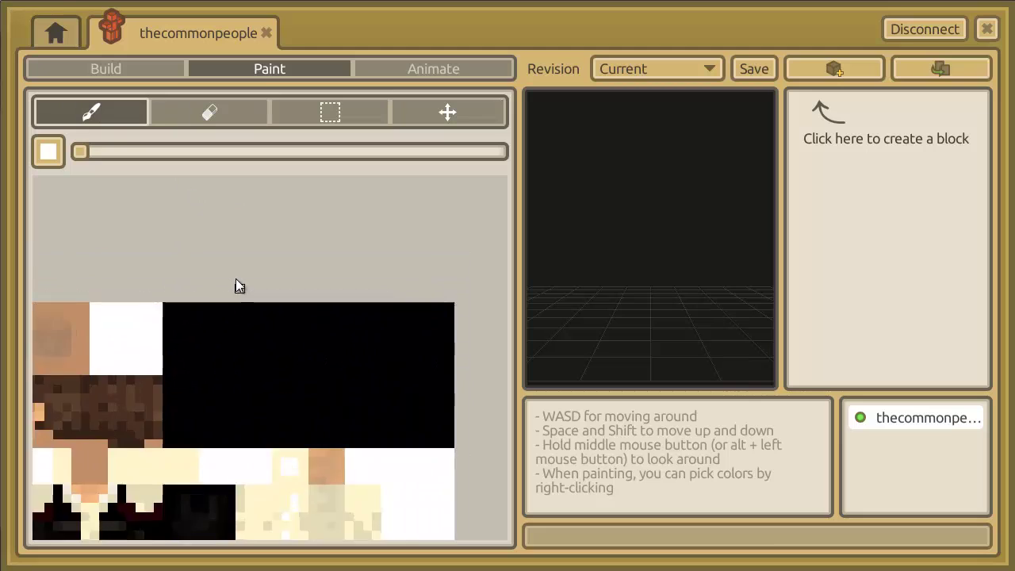
scroll(235, 285, "down", 2)
scroll(235, 286, "down", 2)
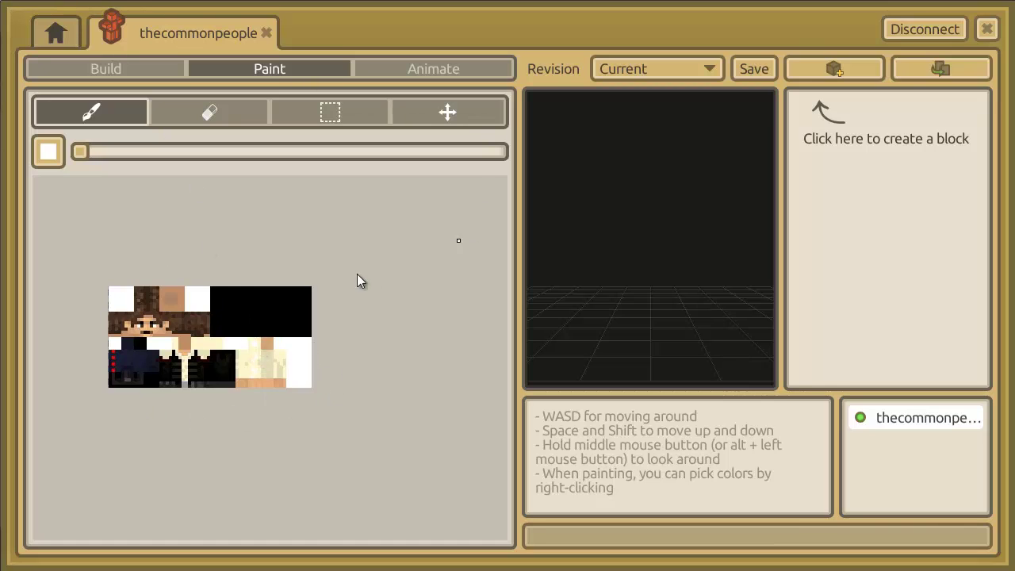
- Narrow the texture area again and create a block named head
left_click_drag(520, 249, 309, 282)
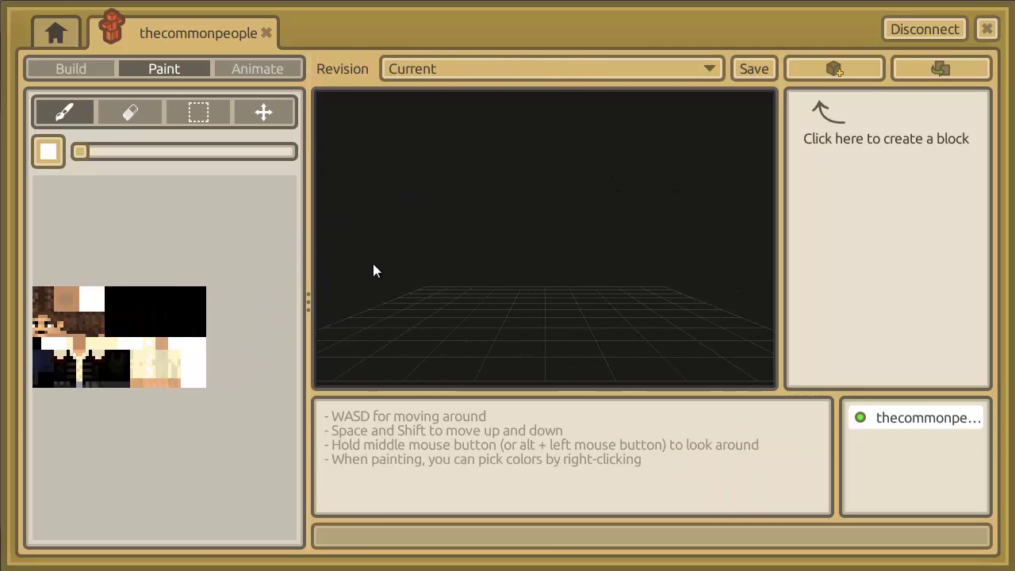
left_click(830, 70)
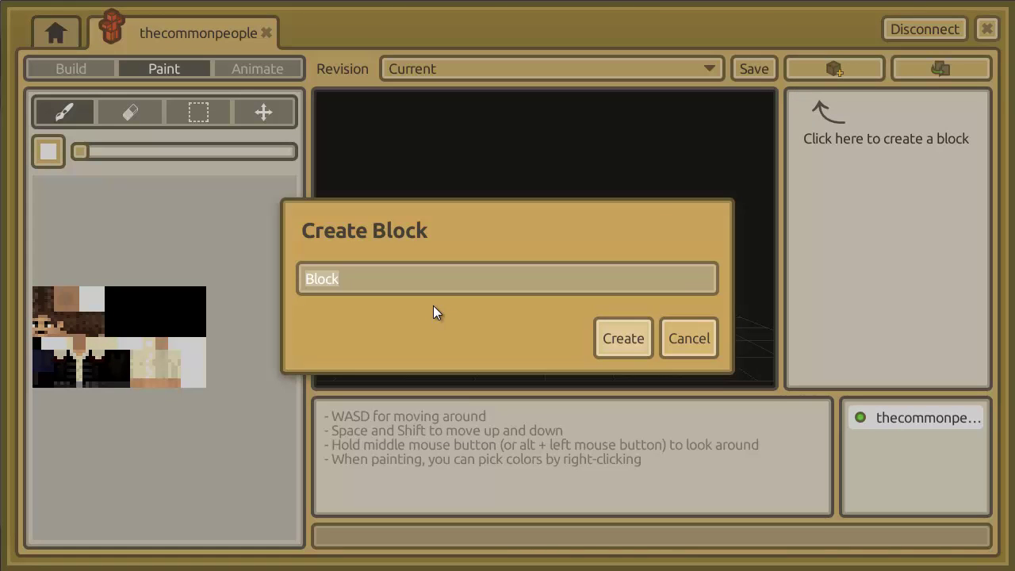
type("head")
left_click(622, 340)
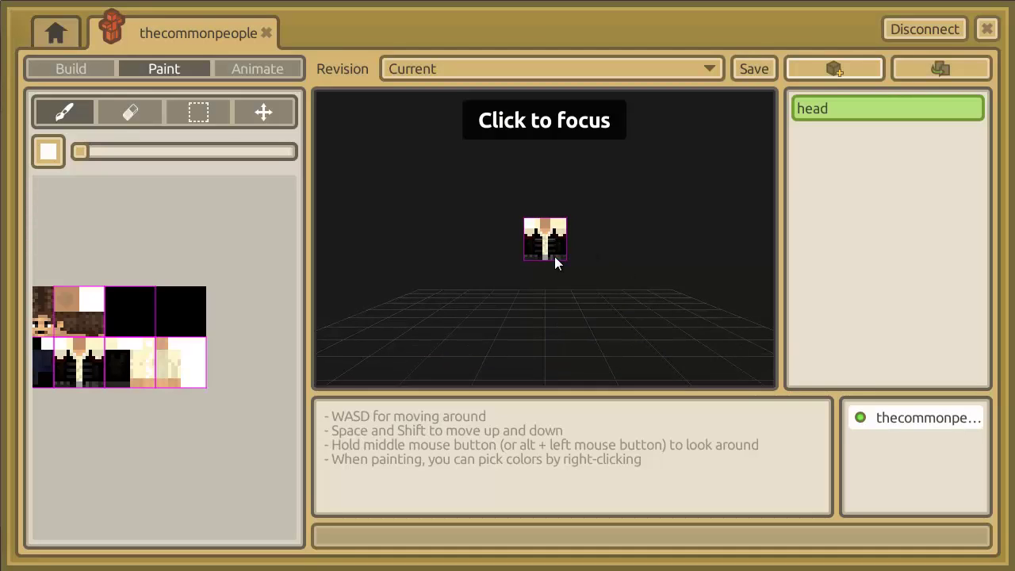
- Enlarge the 3D view in height and width, and inspect the head block from several angles
scroll(559, 253, "up", 5)
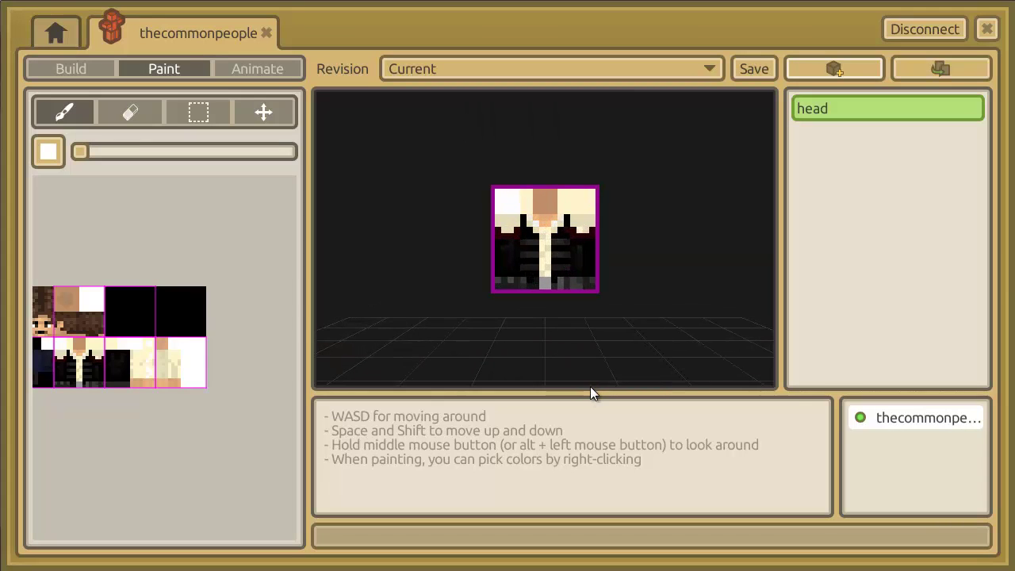
left_click_drag(591, 394, 589, 480)
left_click_drag(782, 249, 875, 252)
middle_click_drag(724, 205, 507, 287)
middle_click_drag(103, 394, 170, 417)
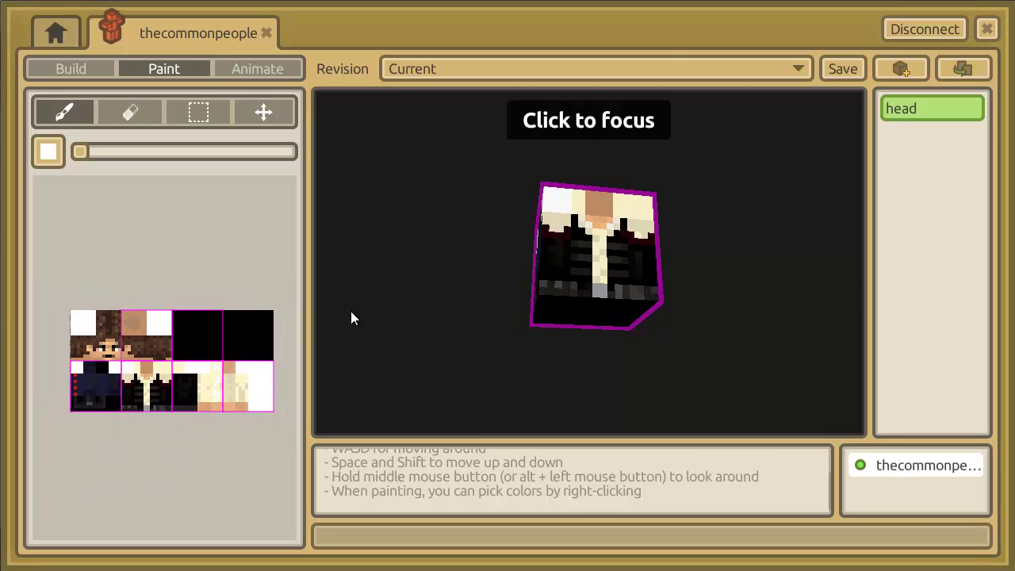
middle_click_drag(692, 237, 557, 297)
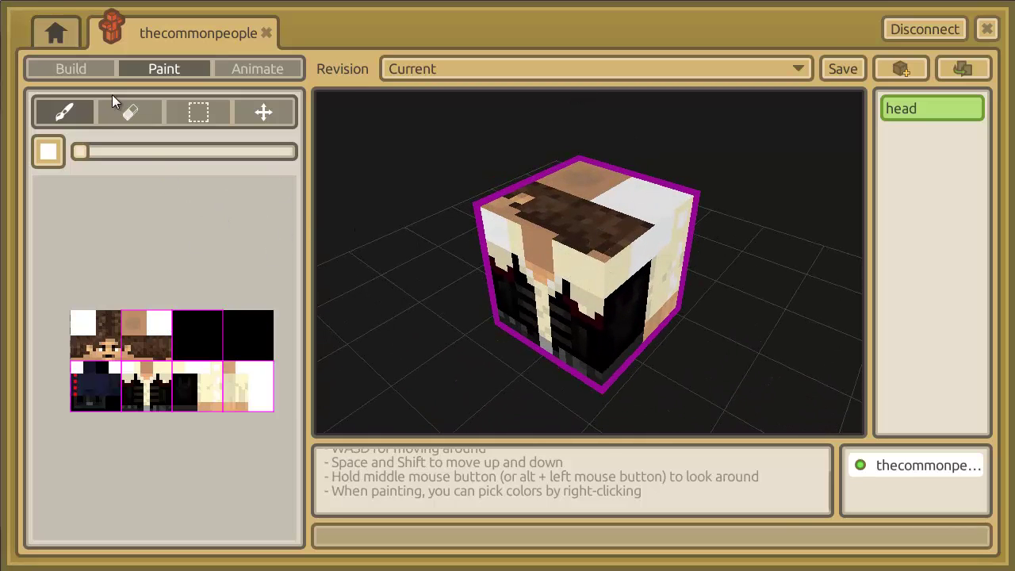
- Set the head block's size to 8 × 8 × 8
left_click(57, 68)
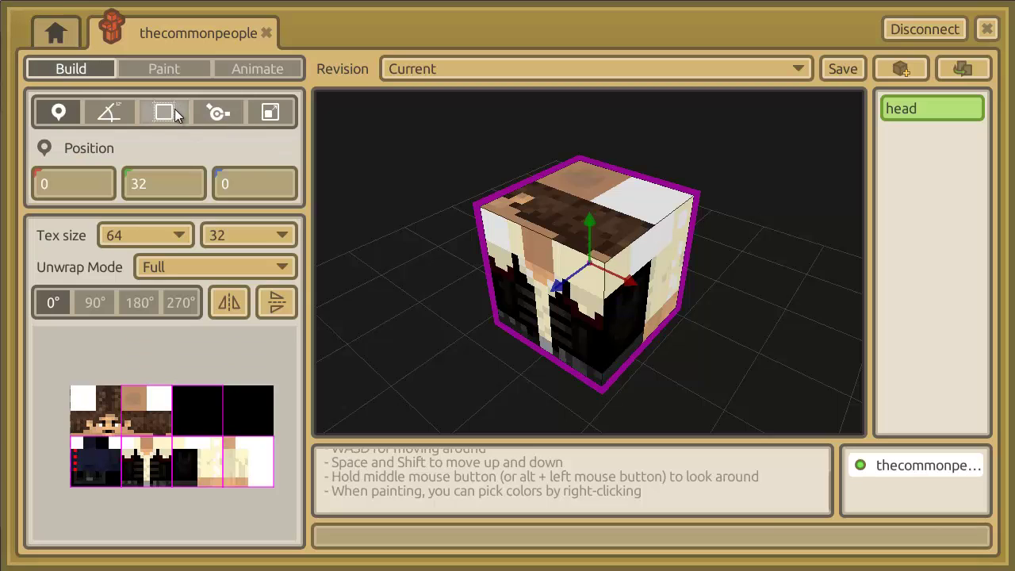
left_click(162, 118)
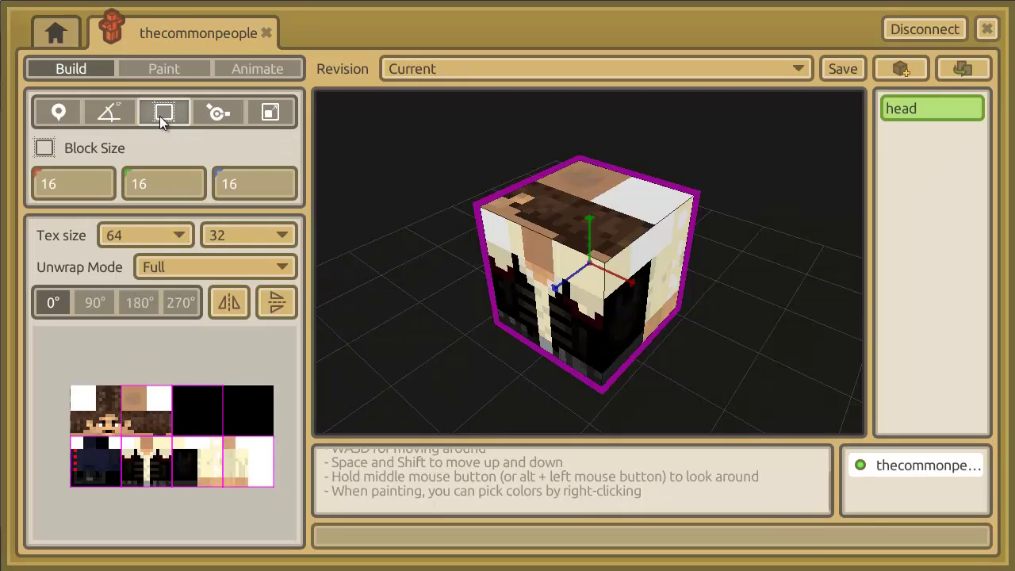
double_click(77, 178)
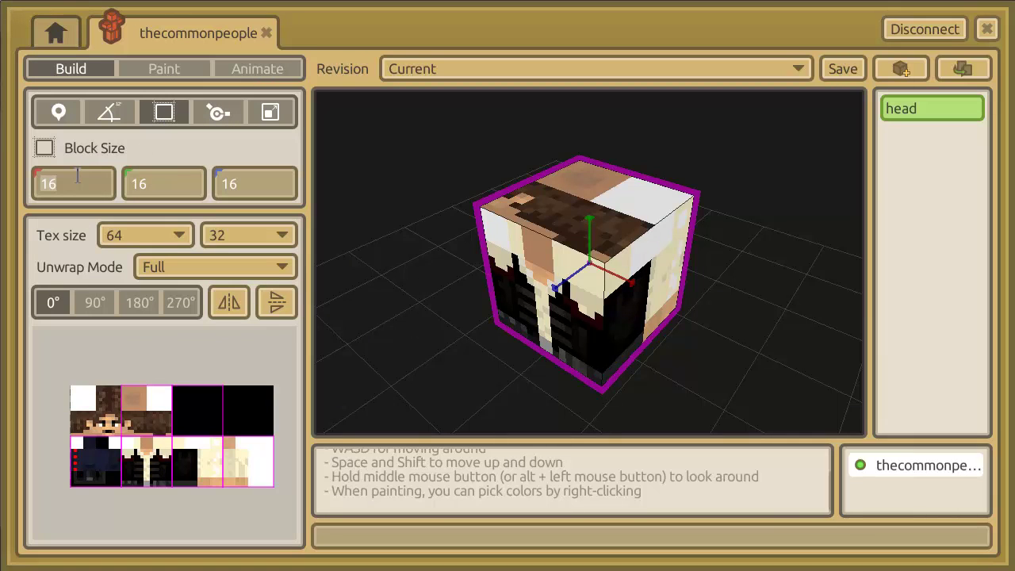
type("8")
key("Tab")
type("8")
key("Tab")
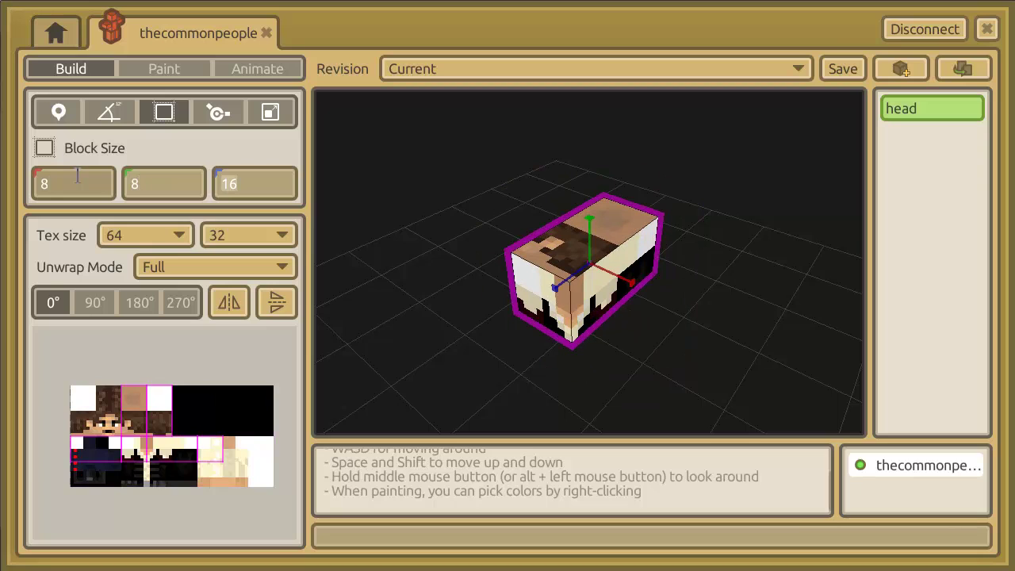
type("8")
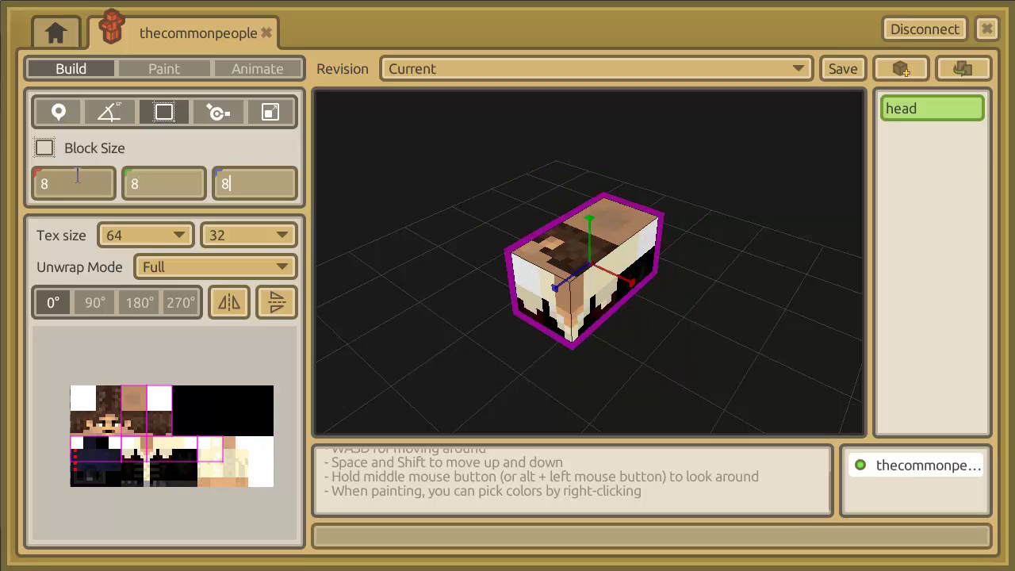
left_click(135, 182)
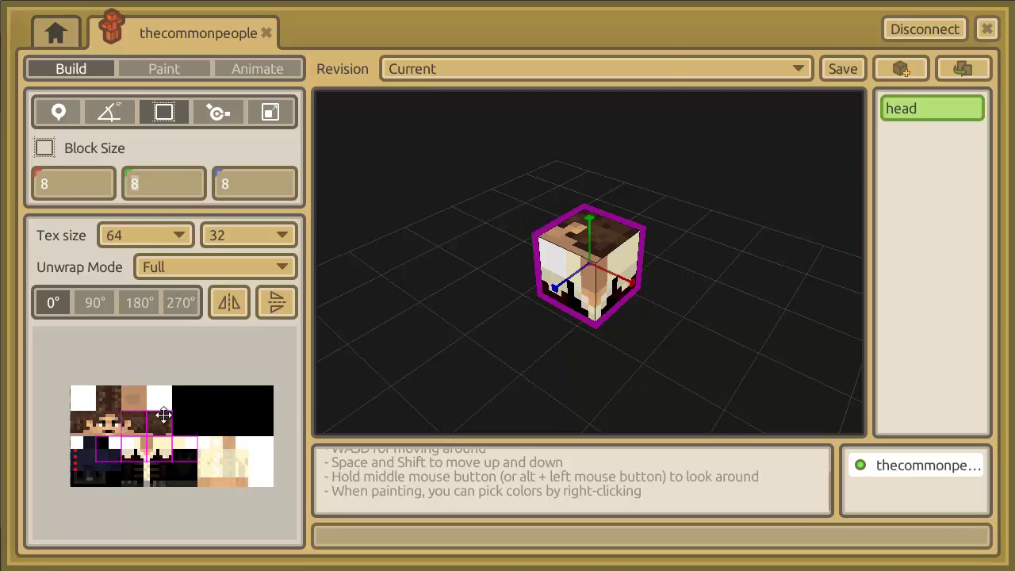
- Widen the texture area and move the head block's unwrap onto the skin's head section, with its front face over the face
left_click_drag(309, 317, 494, 301)
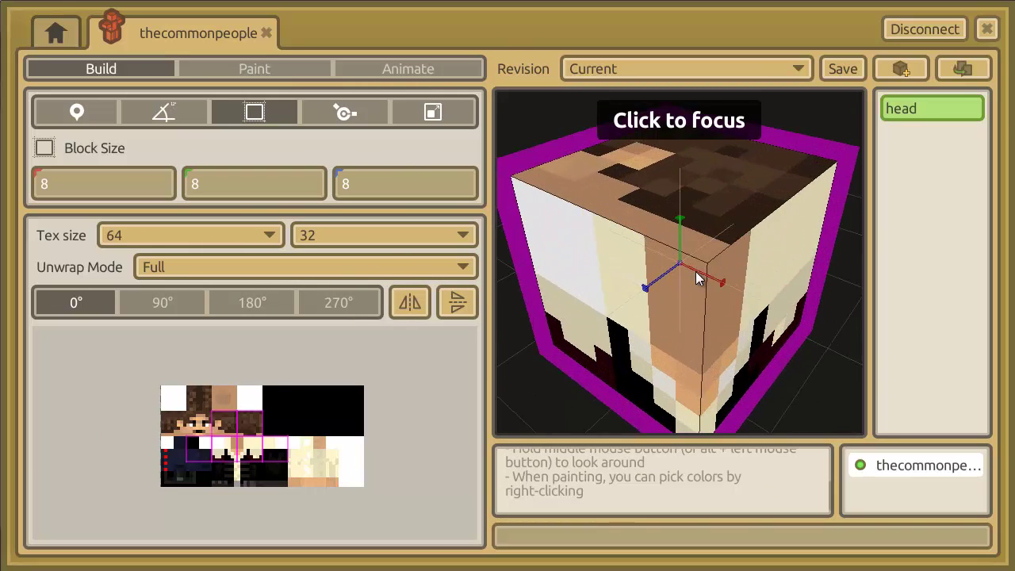
scroll(696, 278, "down", 5)
middle_click_drag(696, 277, 509, 286)
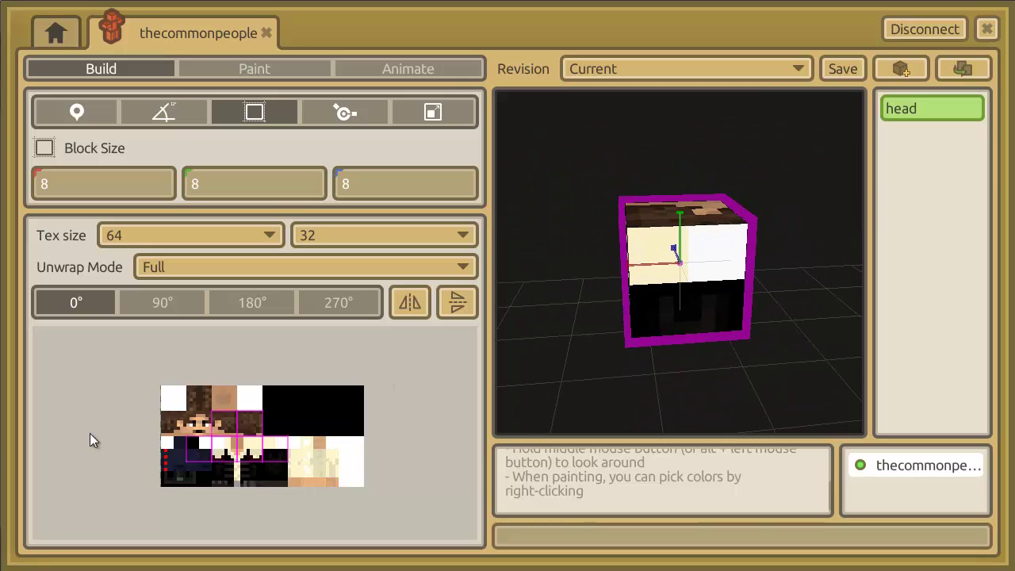
scroll(222, 460, "up", 3)
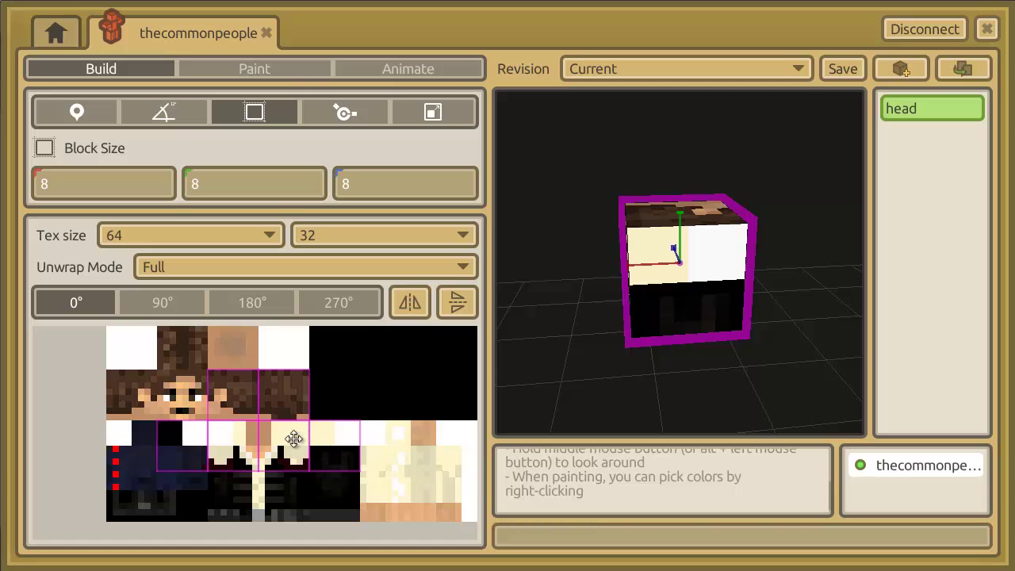
left_click_drag(283, 444, 261, 449)
middle_click_drag(510, 287, 507, 287)
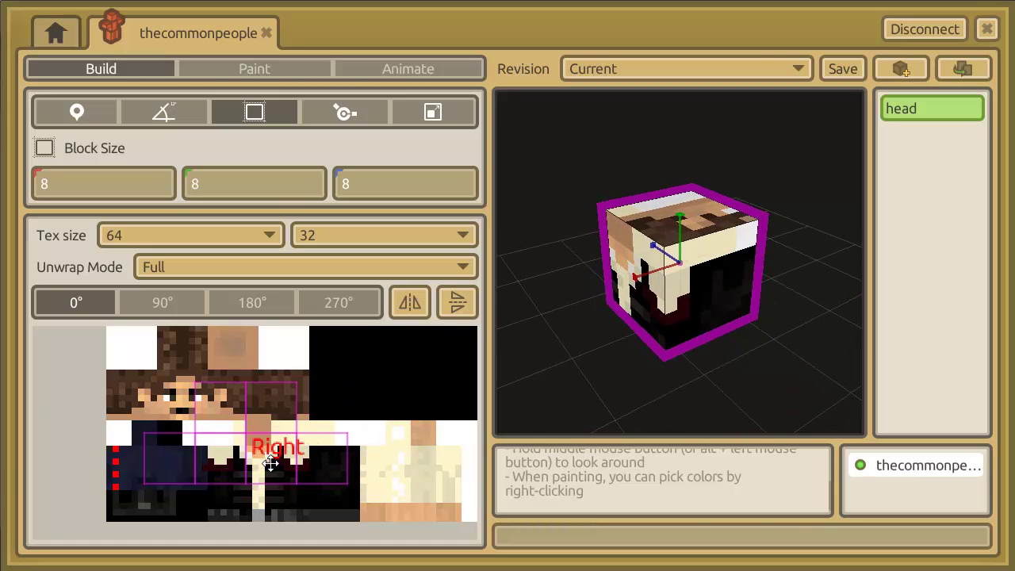
left_click_drag(267, 449, 184, 404)
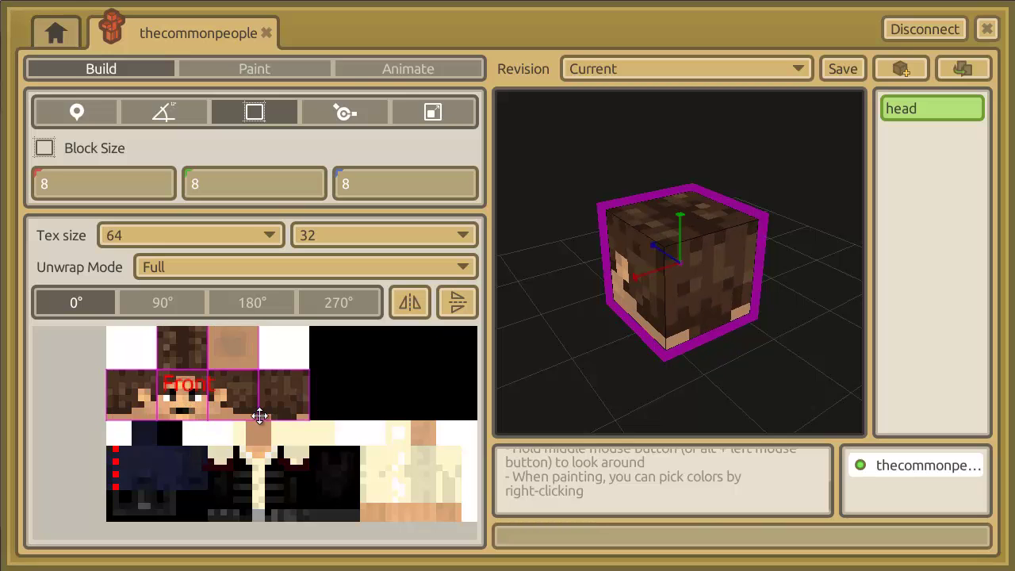
- Create a block named body and detach it from the head block so both sit at the top level of the hierarchy
left_click(575, 367)
key("1")
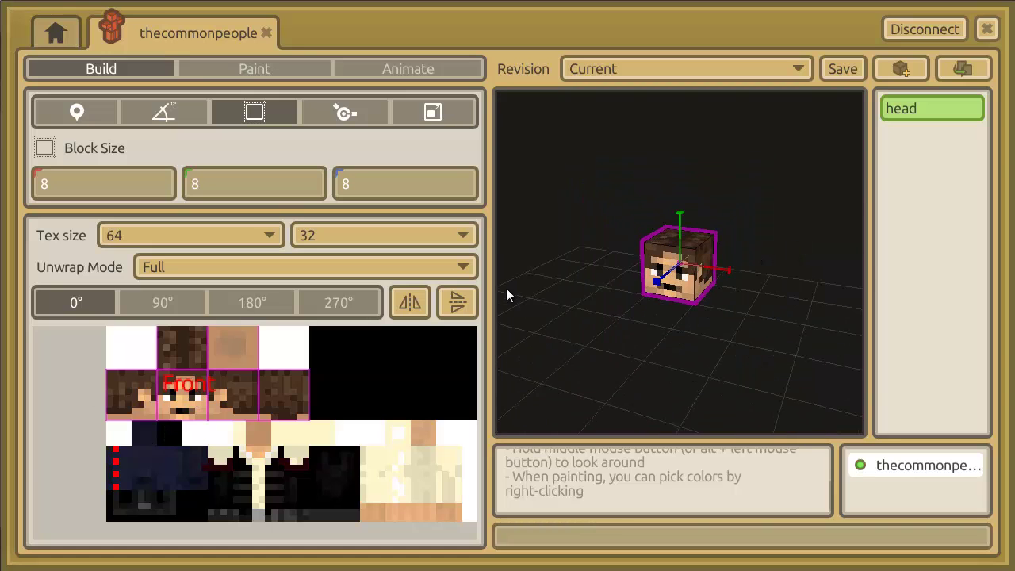
left_click(898, 70)
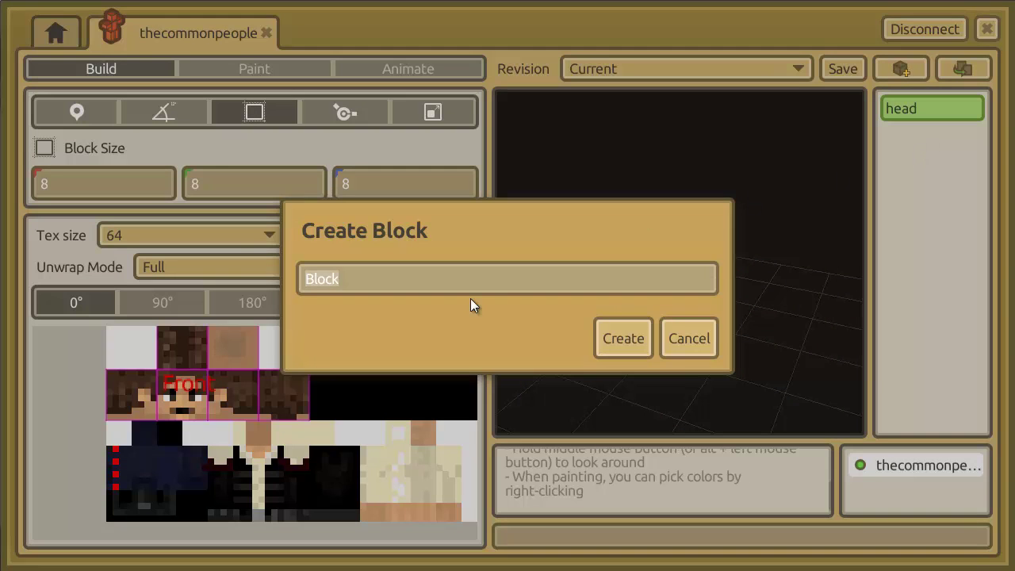
type("bod")
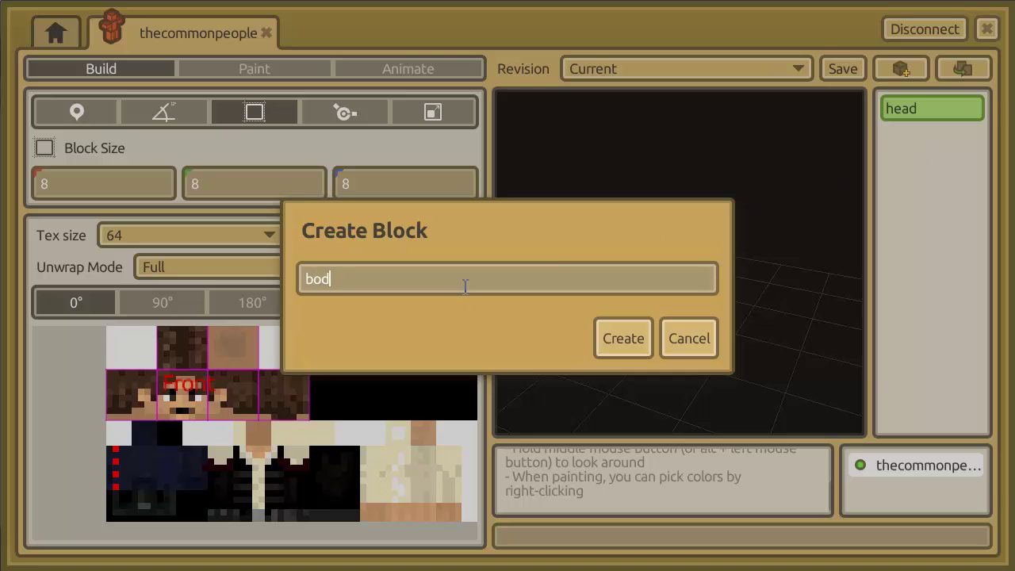
type("y")
key("Return")
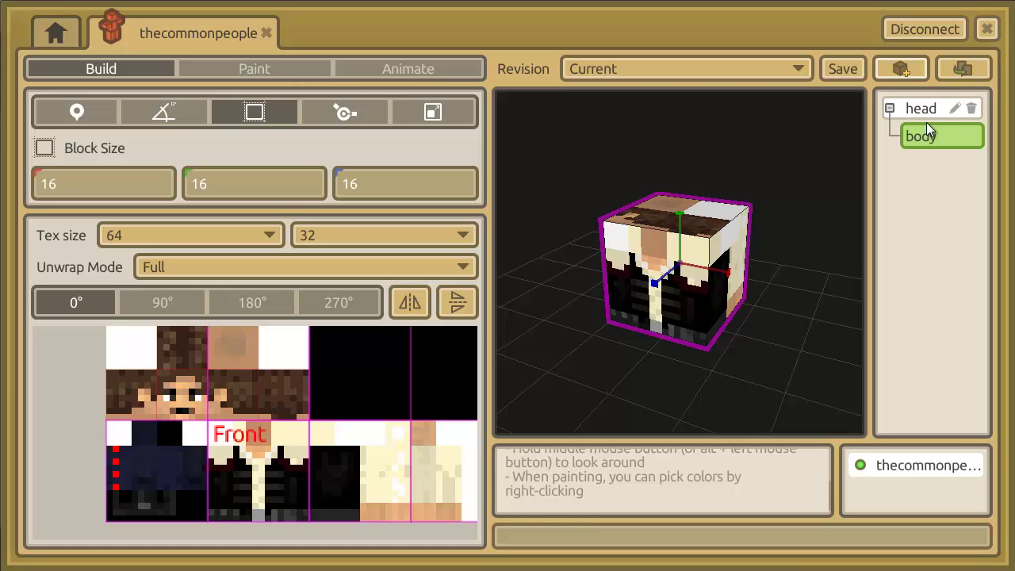
left_click_drag(933, 138, 932, 167)
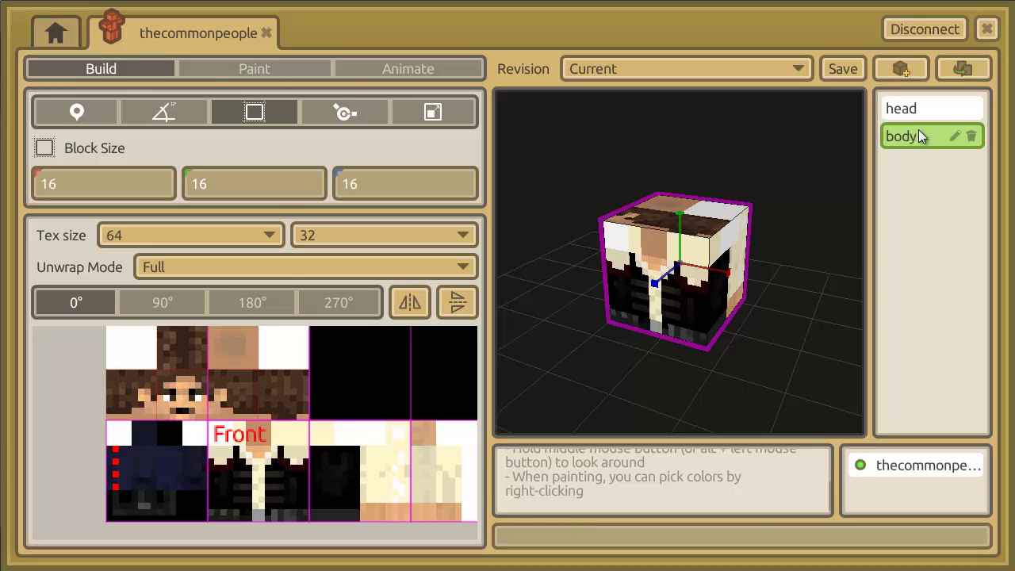
- Set the body block's size to 8 × 8 × 8
middle_click_drag(795, 202, 504, 286)
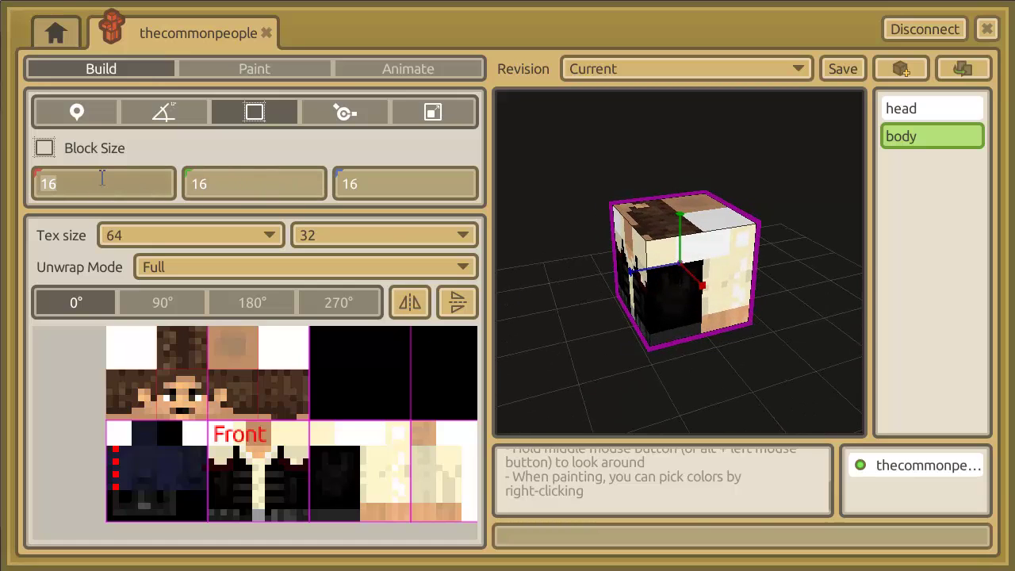
key("Tab")
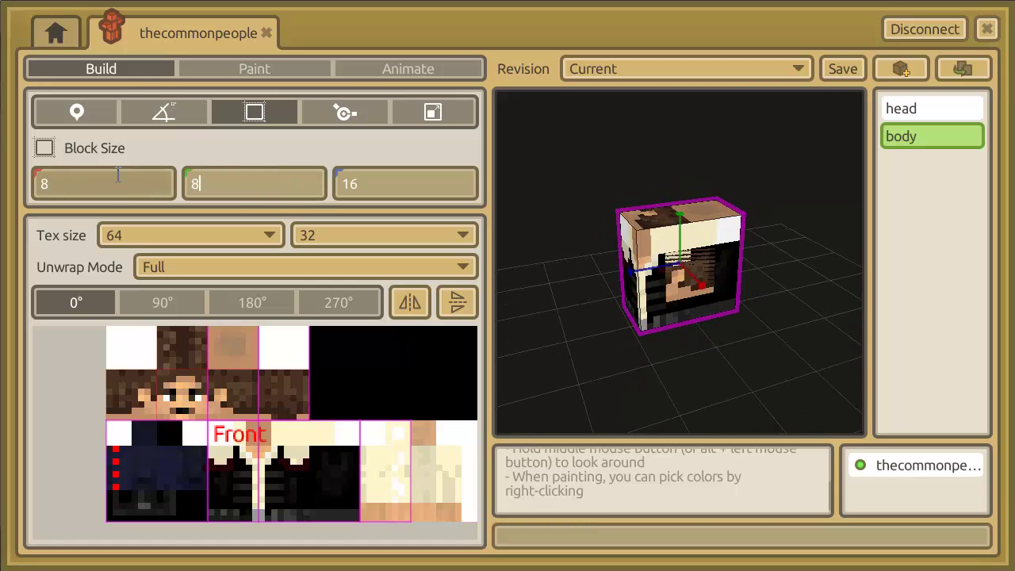
key("Tab")
type("8")
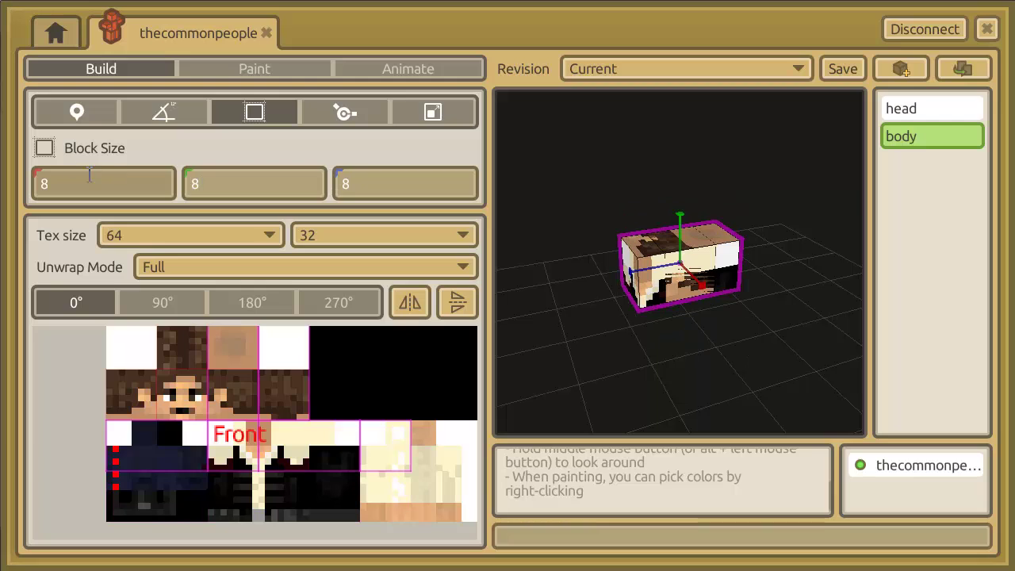
left_click(214, 195)
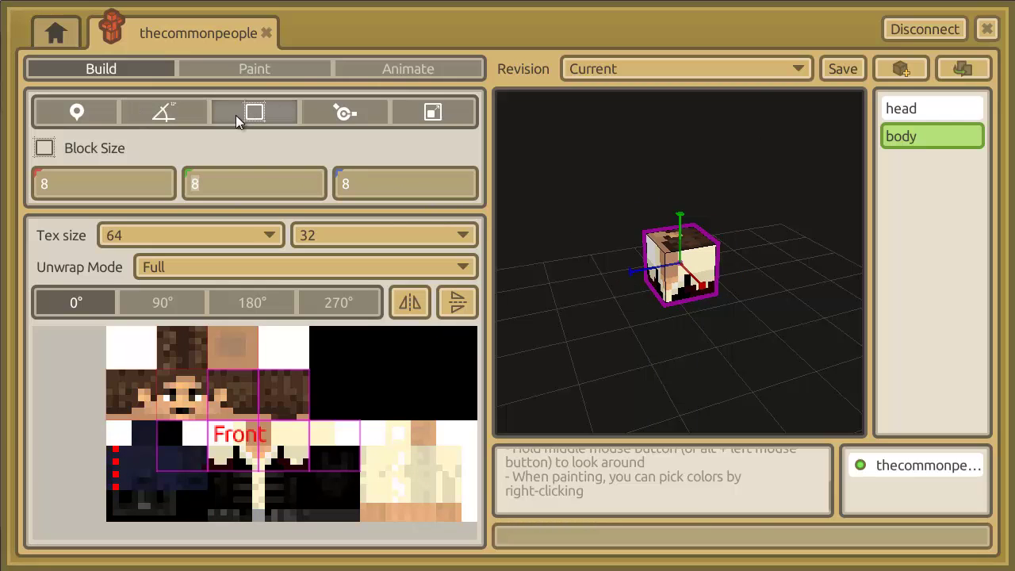
- Move the body block vertically to Y position 24, directly beneath the head block
left_click(94, 113)
left_click_drag(681, 230, 686, 260)
scroll(699, 255, "up", 3)
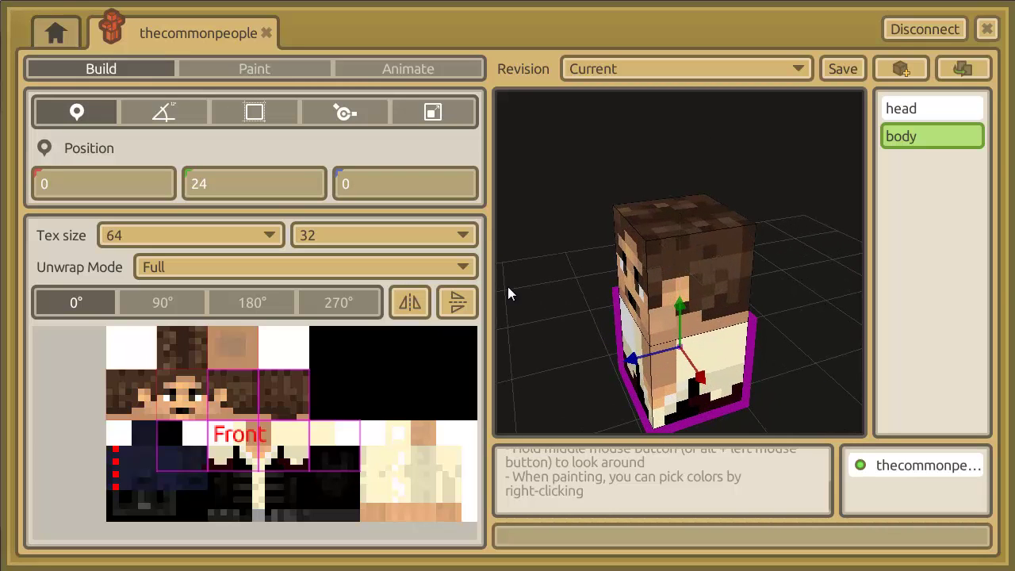
- Check the body's proportions on the skin editor's character preview in the browser, and set the body block's depth to 4 in CraftStudio
middle_click_drag(699, 256, 747, 283)
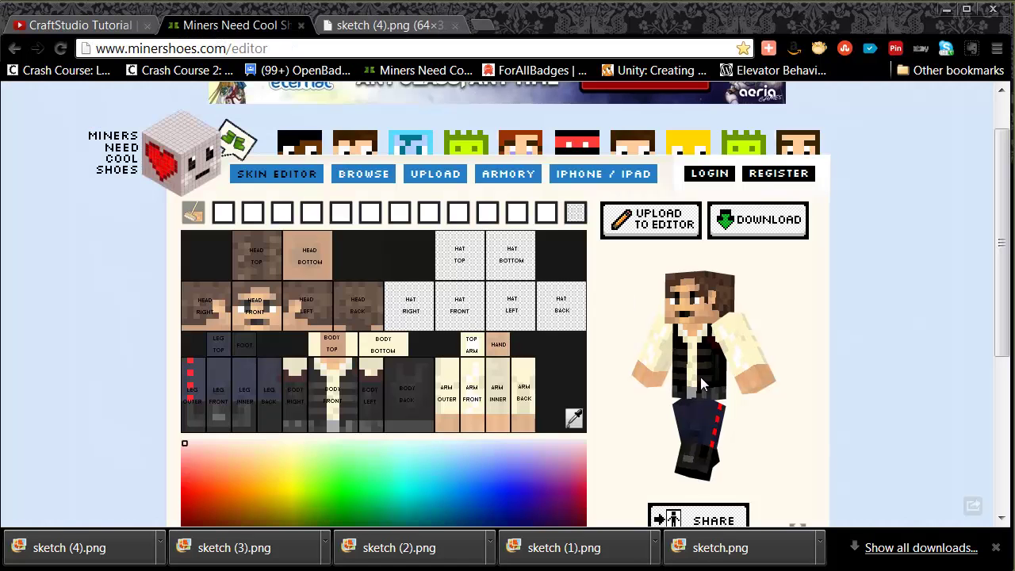
left_click_drag(681, 377, 704, 375)
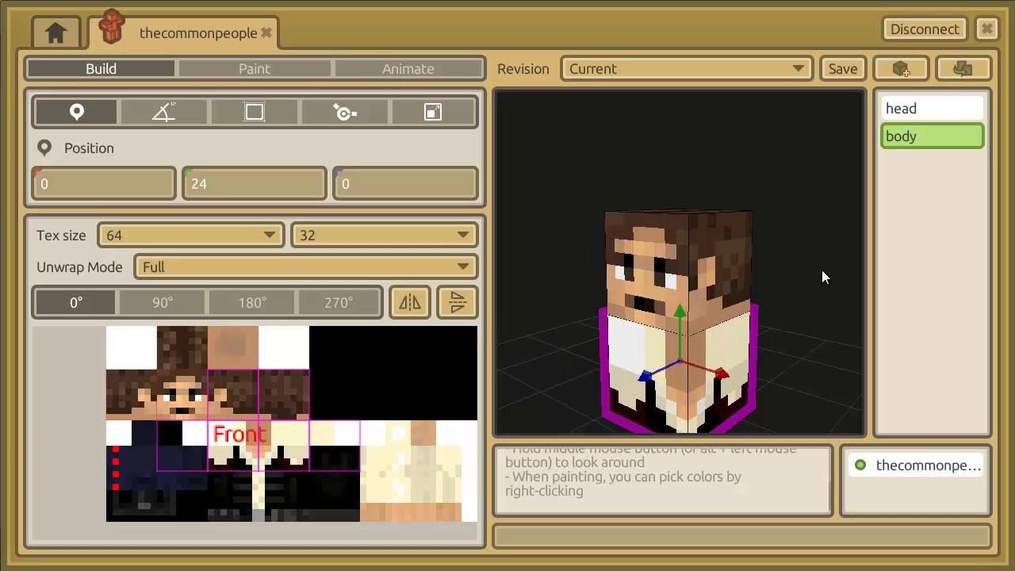
middle_click_drag(821, 277, 509, 285)
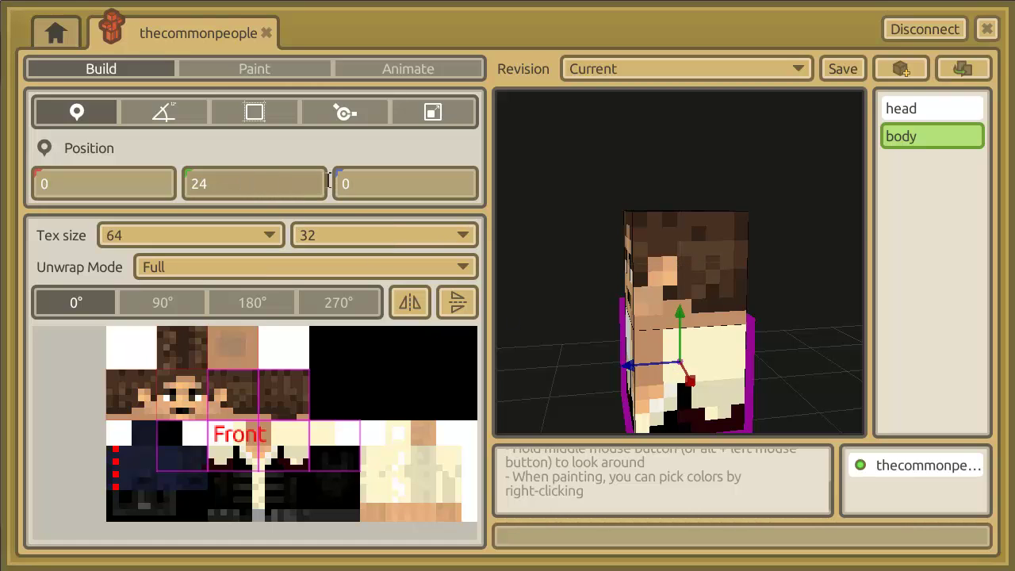
left_click(252, 112)
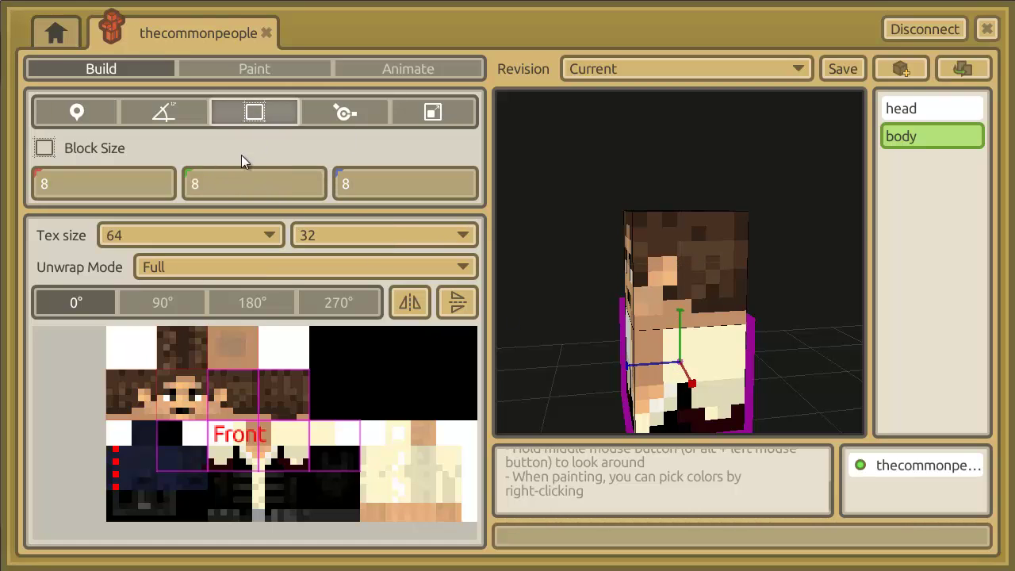
left_click(371, 184)
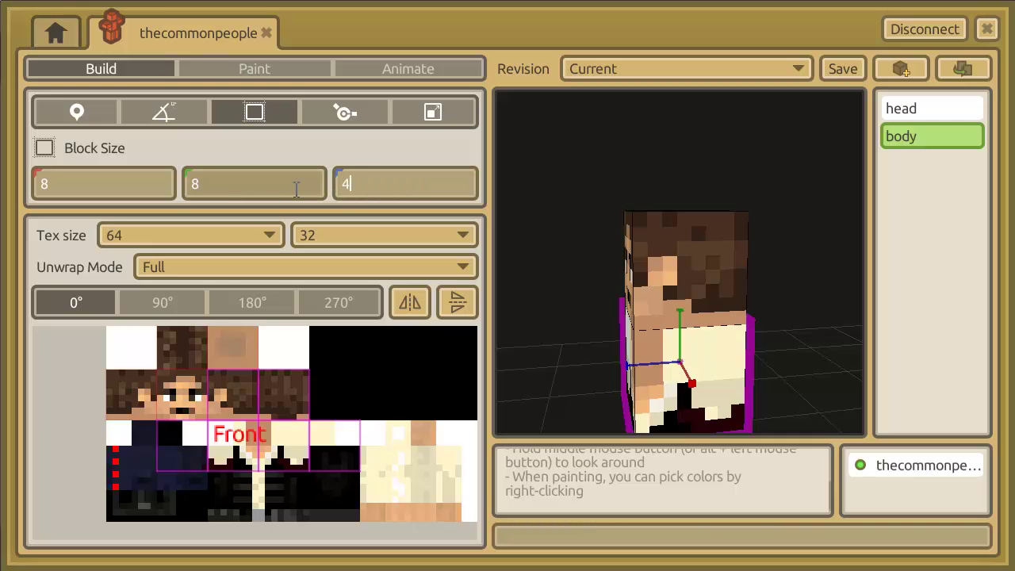
key("Return")
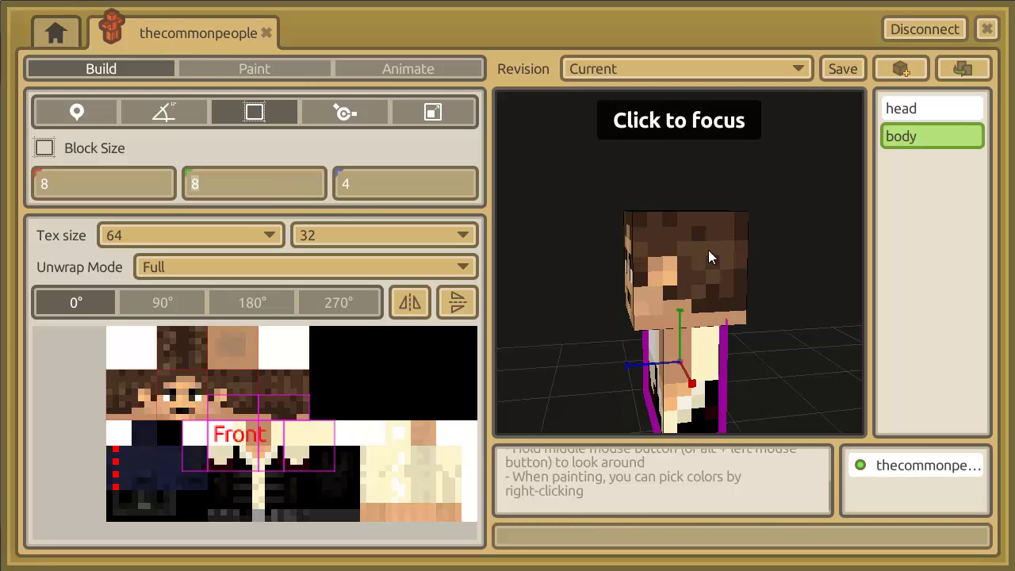
- Move the body block's unwrap onto the skin's torso section, with its front face over the shirt and vest front
left_click(508, 286)
scroll(507, 284, "up", 3)
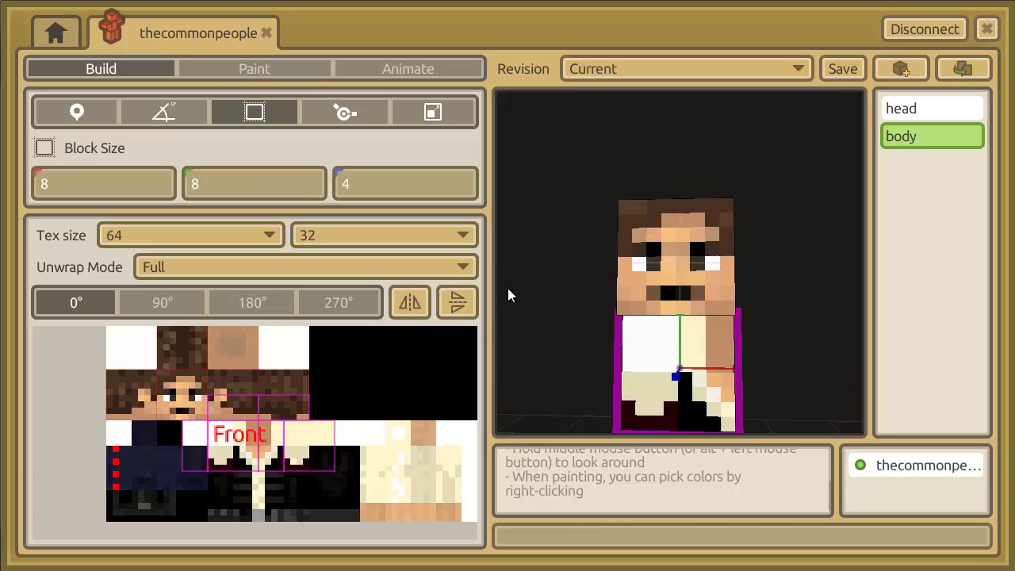
middle_click_drag(506, 288, 506, 286)
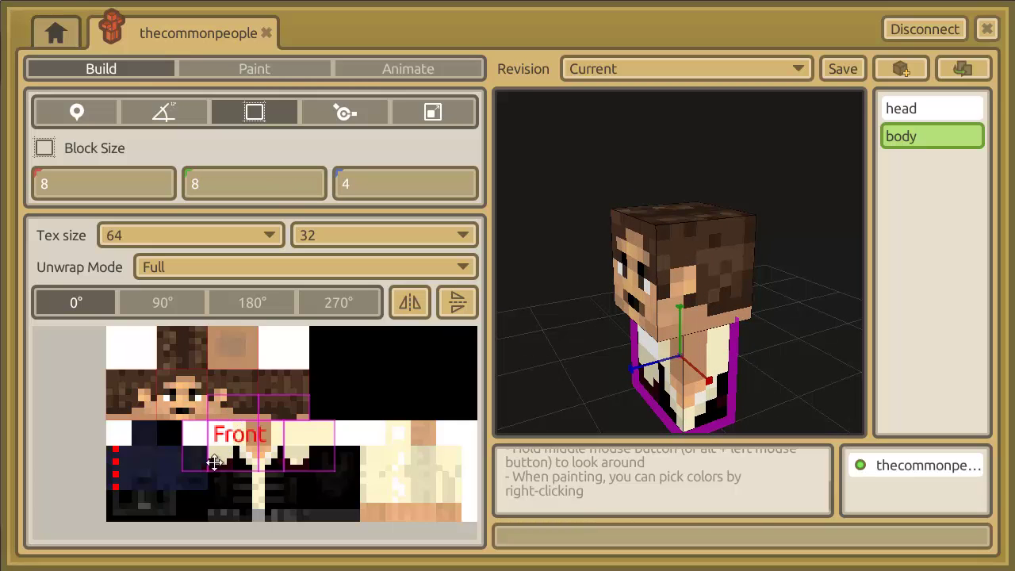
left_click_drag(241, 436, 269, 460)
left_click(595, 333)
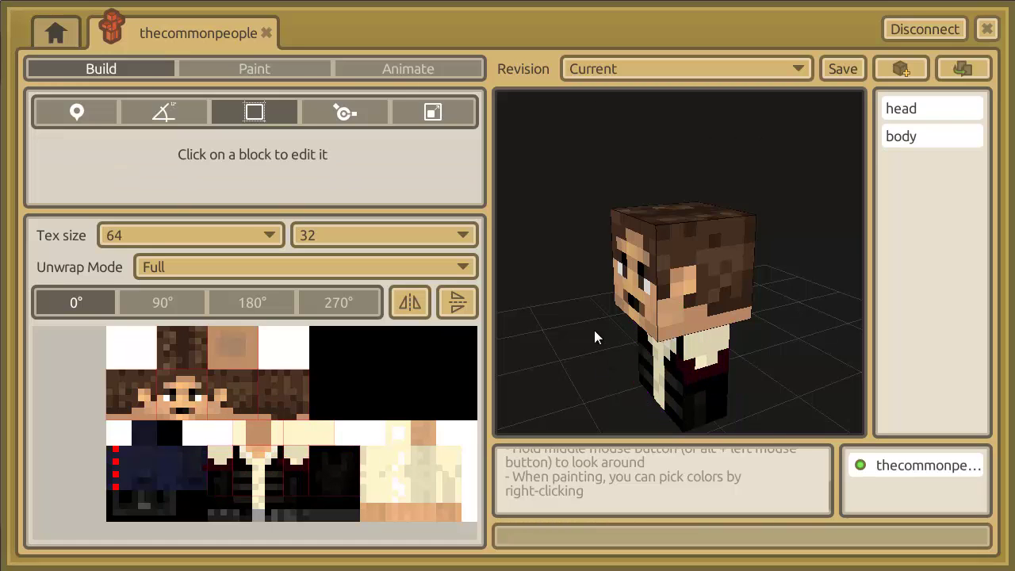
middle_click_drag(594, 330, 508, 290)
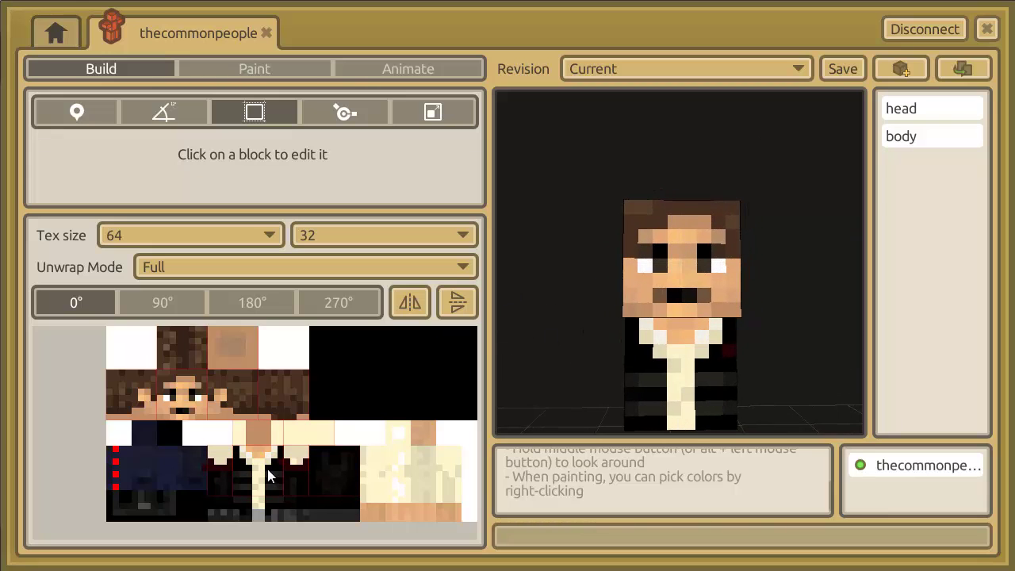
- Set the body block's height to 12 and lower the block to Y position 22 so it sits under the head
left_click(615, 366)
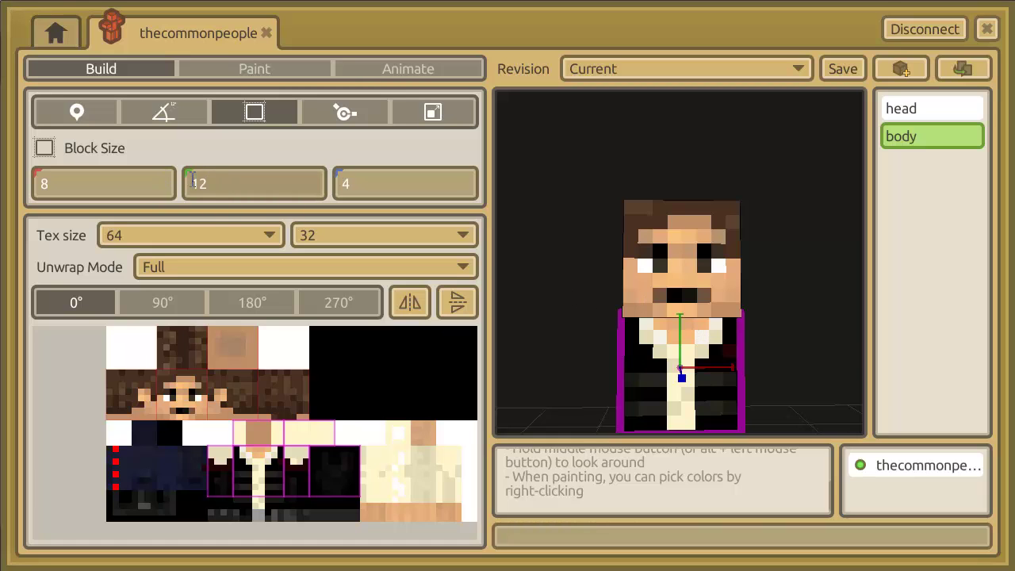
key("Tab")
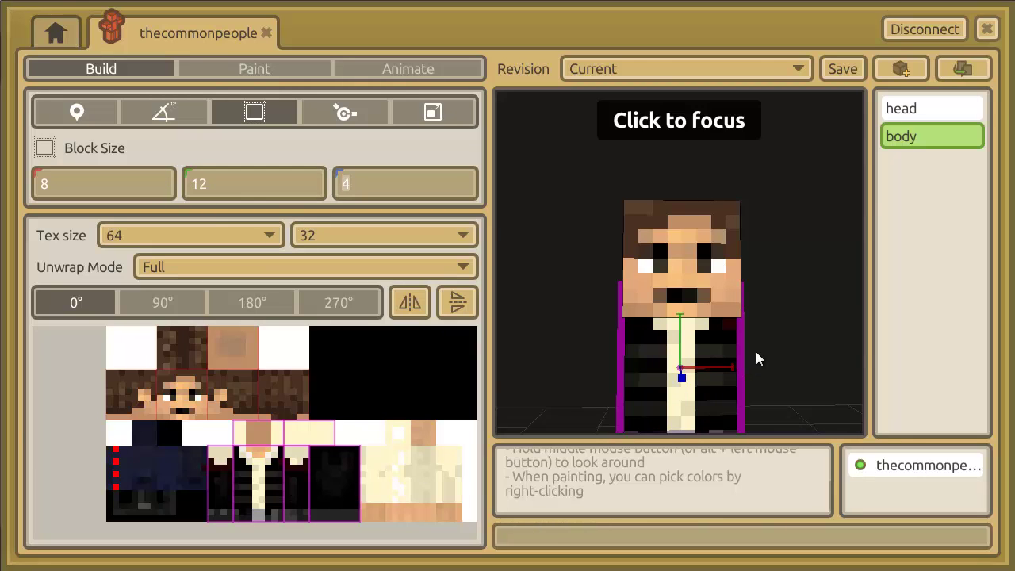
middle_click_drag(782, 310, 761, 302)
left_click(111, 115)
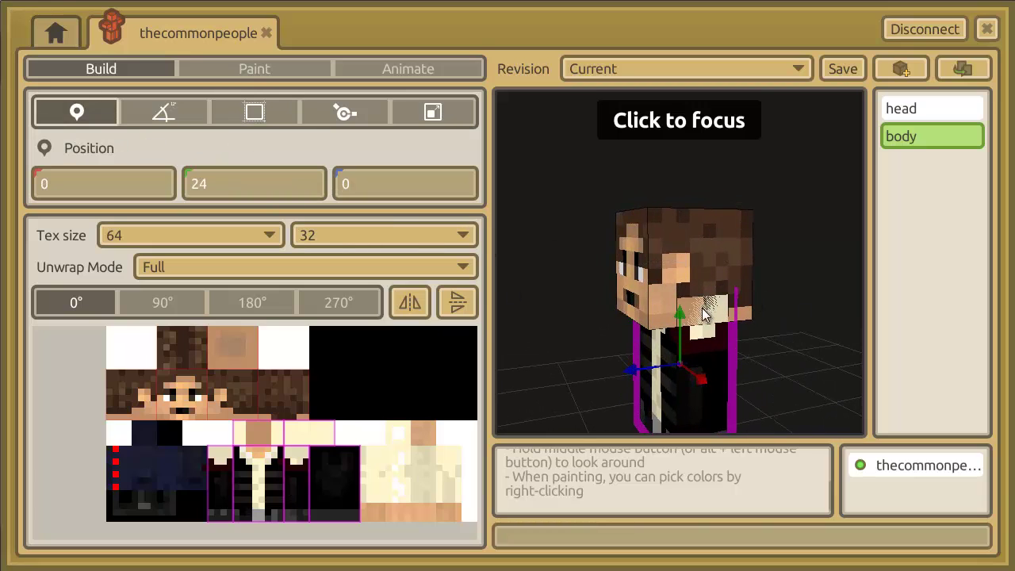
left_click_drag(676, 316, 683, 337)
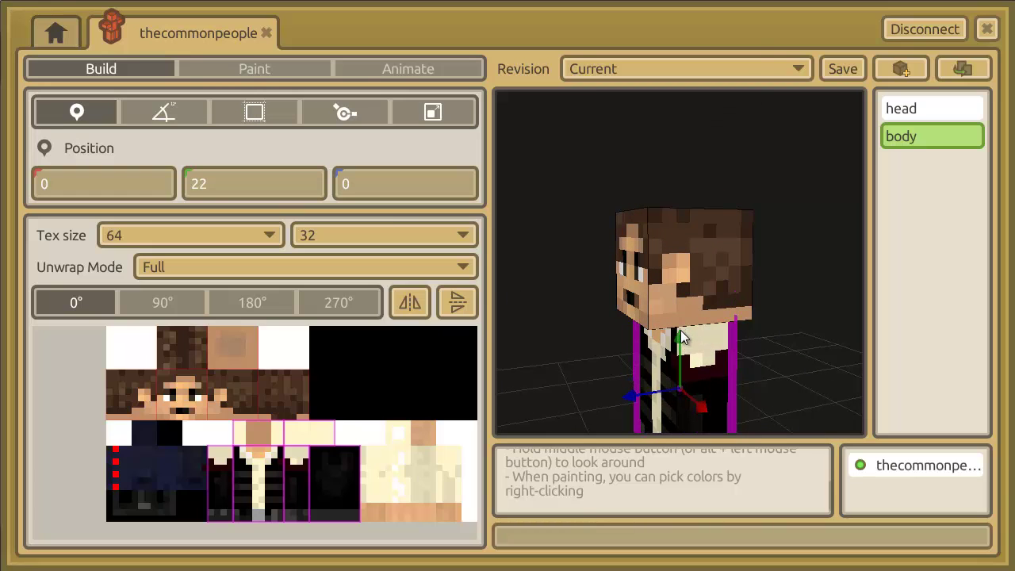
middle_click_drag(766, 307, 509, 287)
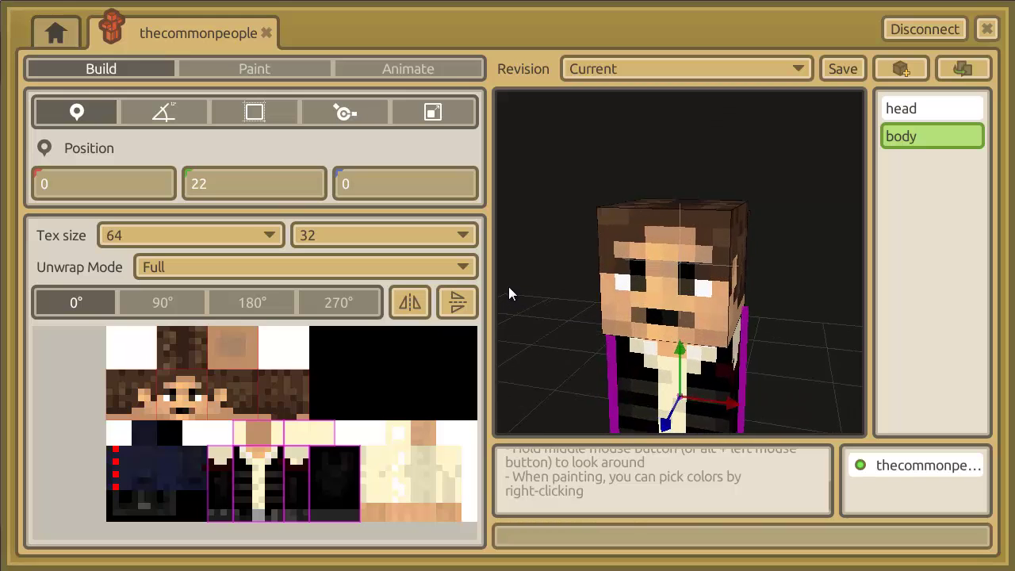
scroll(509, 288, "down", 4)
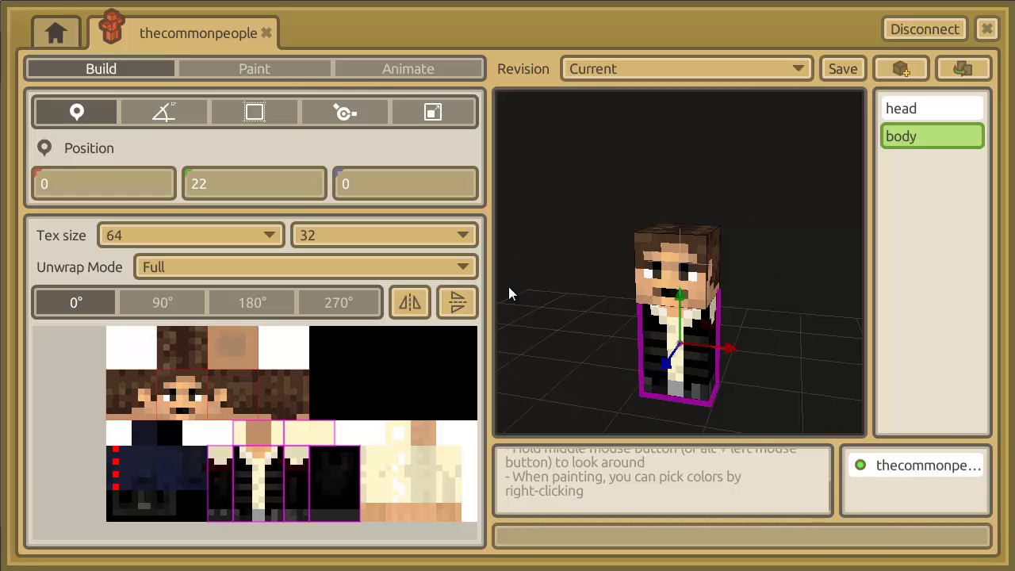
middle_click_drag(509, 289, 528, 289)
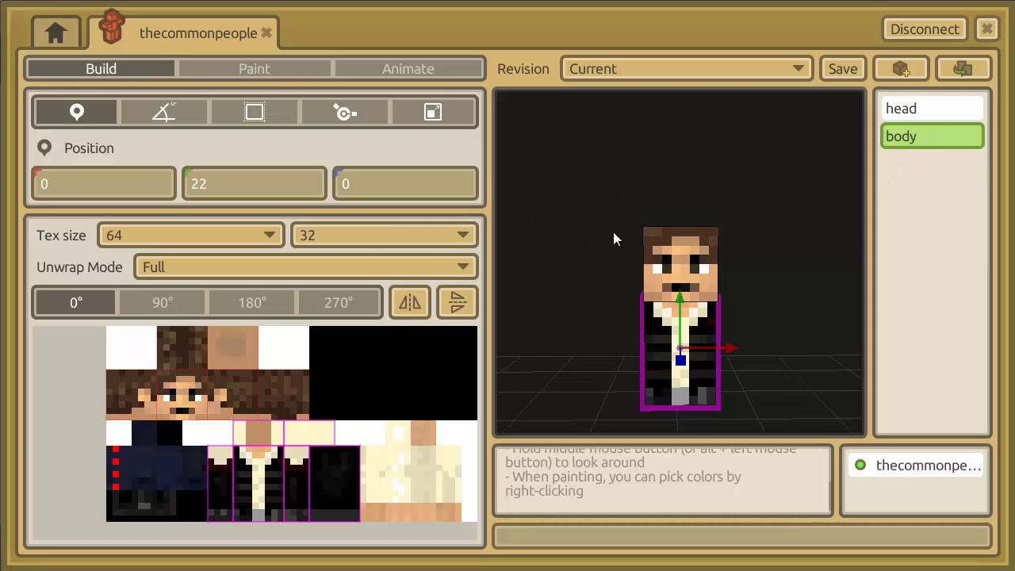
- Create a block named Leg as a child of the body block
left_click(902, 68)
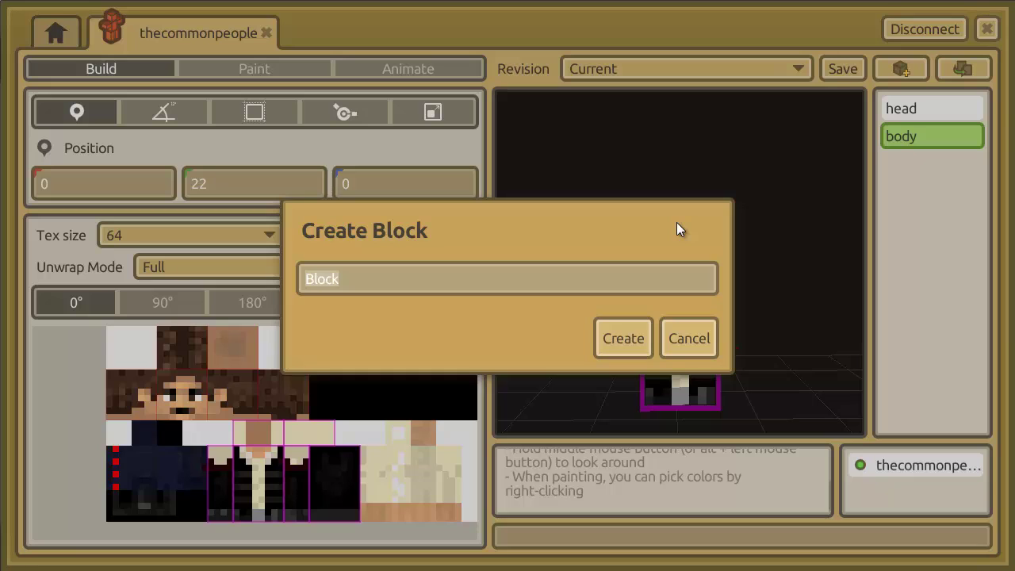
key("BackSpace")
left_click(618, 335)
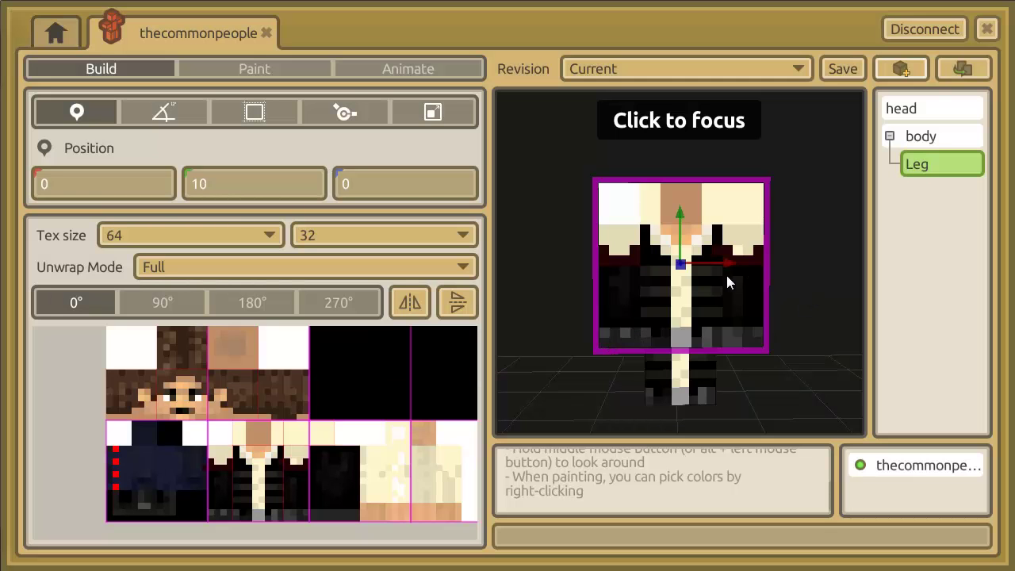
- Set the Leg block's size to 4 × 4 × 4
left_click(254, 111)
left_click(114, 185)
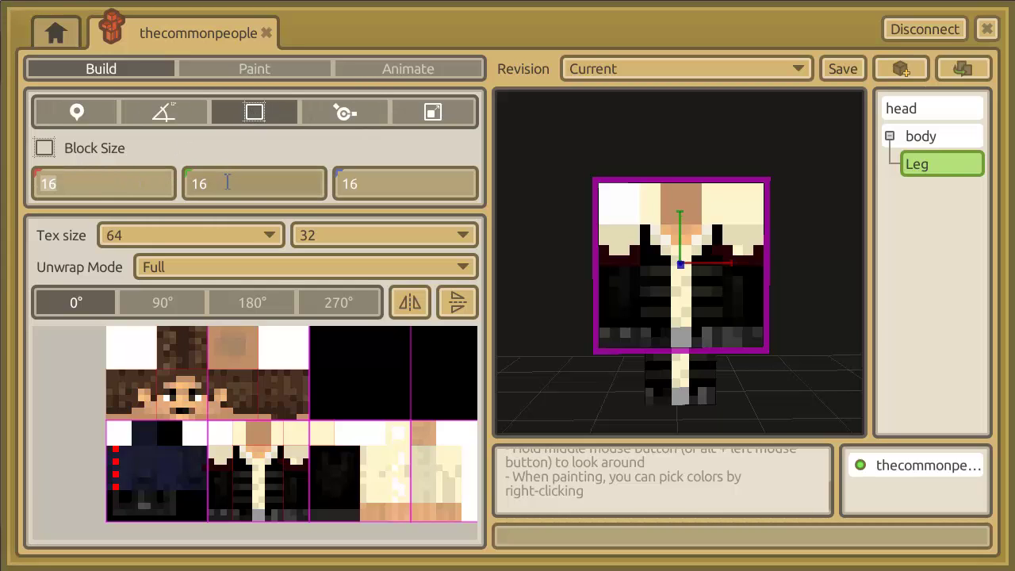
type("4")
key("Tab")
type("4")
key("Tab")
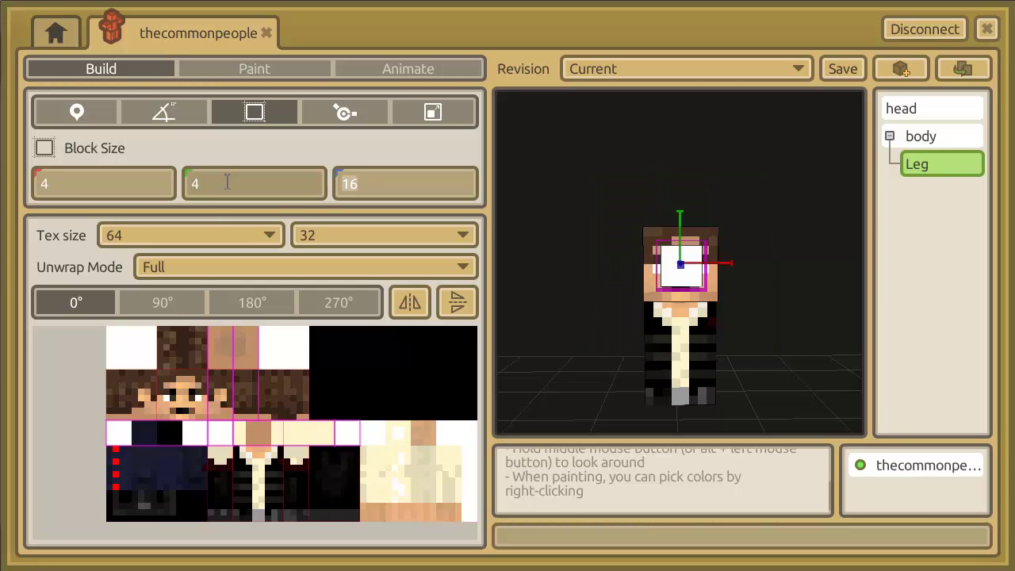
type("4")
left_click(226, 183)
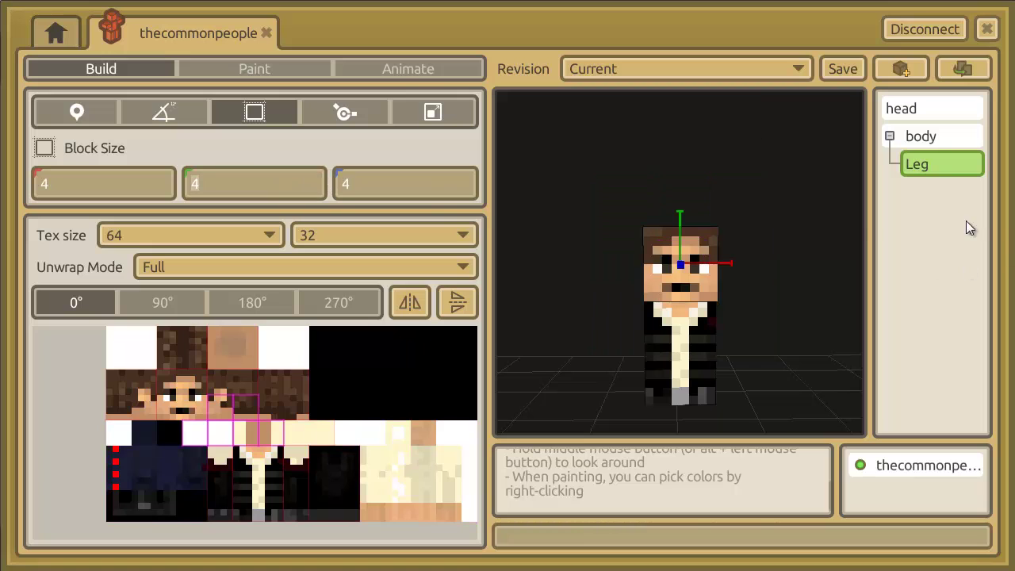
- Move the Leg block below the body and to one side, to position 2, -9, 0
left_click(75, 111)
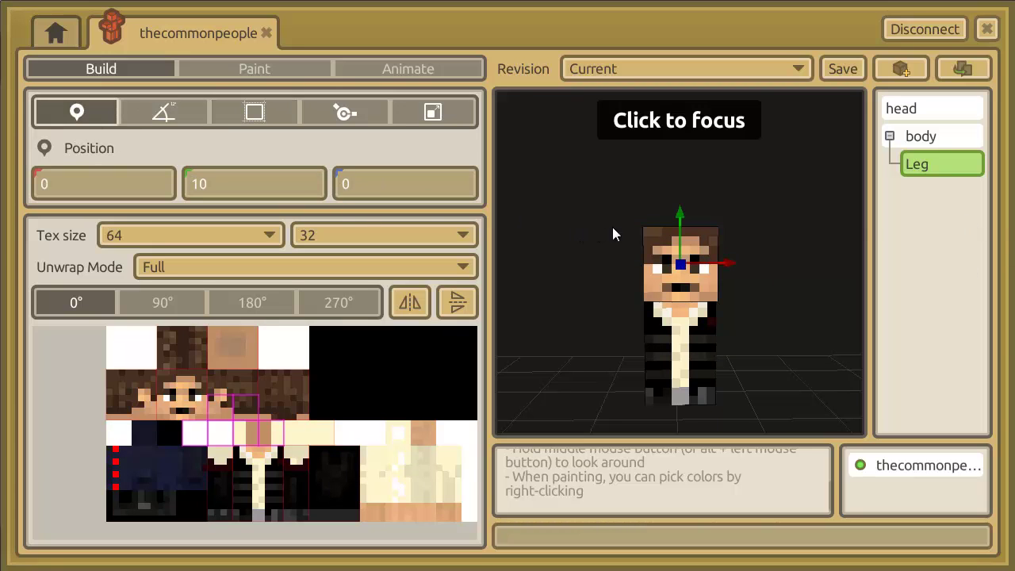
left_click_drag(679, 234, 680, 387)
scroll(507, 291, "up", 3)
middle_click_drag(507, 292, 754, 326)
scroll(754, 326, "up", 2)
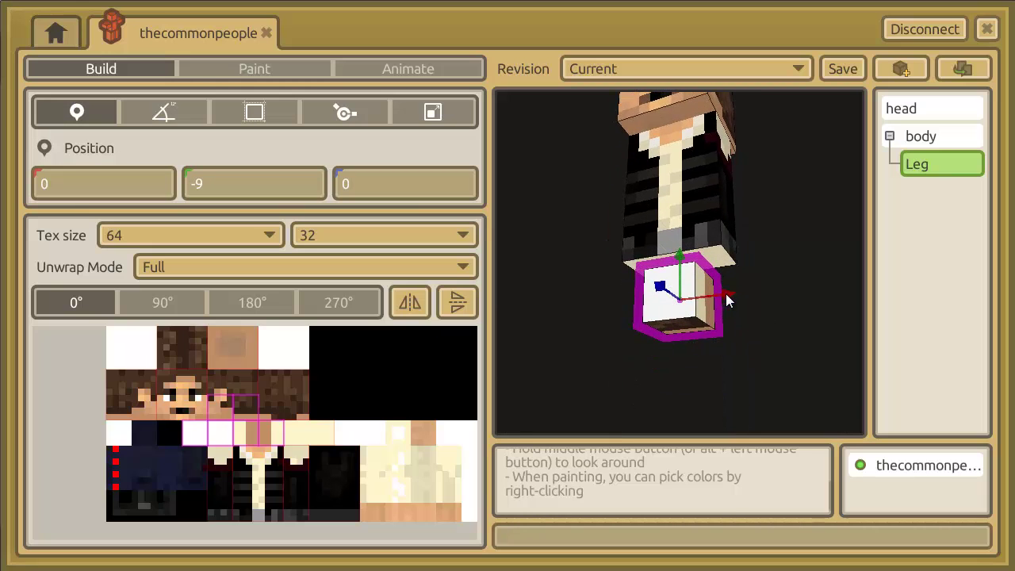
left_click_drag(744, 299, 779, 265)
middle_click_drag(501, 300, 776, 267)
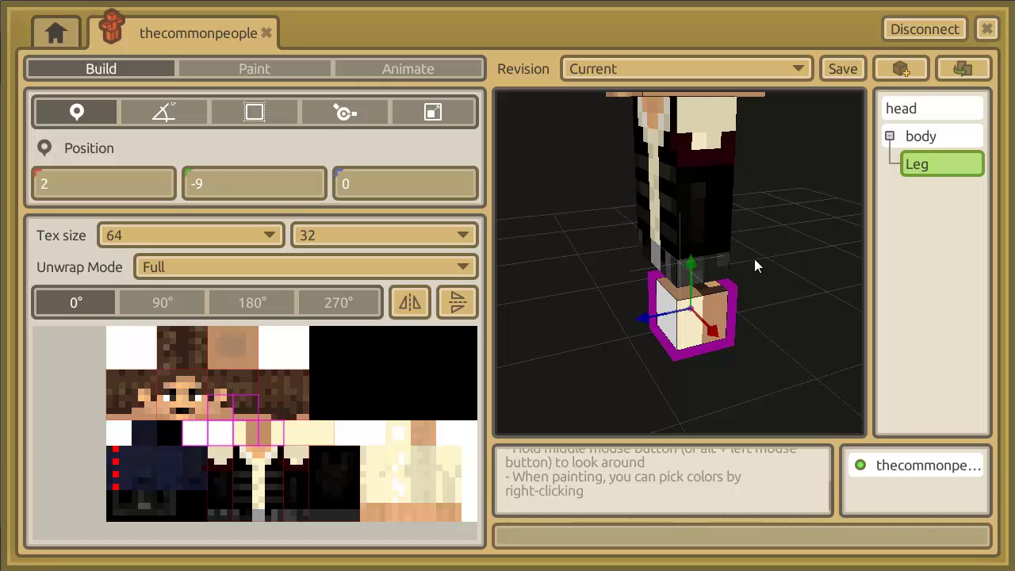
- Place the Leg block's texture unwrap over the skin's leg area and set the block's height to 12
middle_click_drag(754, 259, 506, 284)
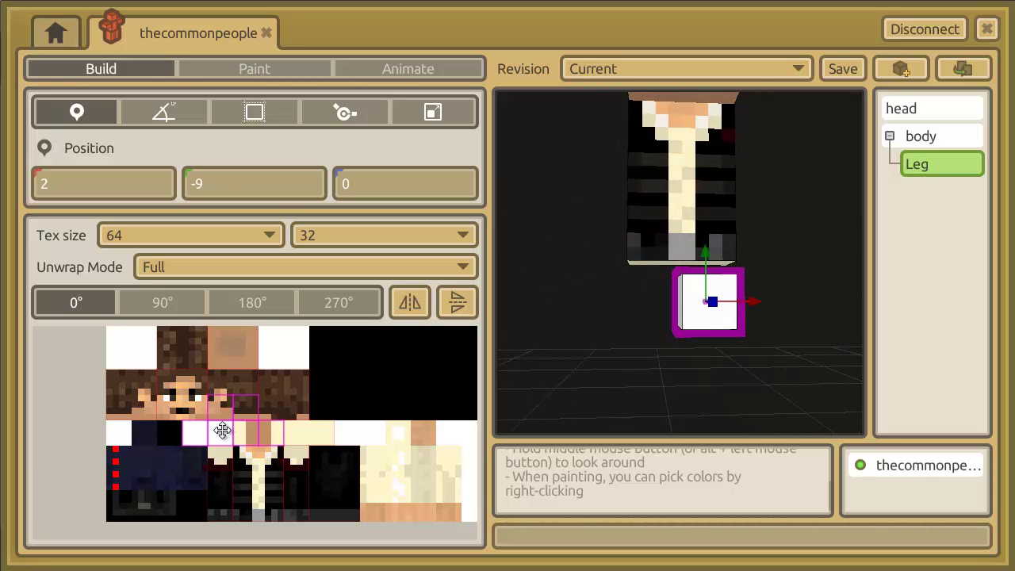
left_click_drag(222, 431, 158, 435)
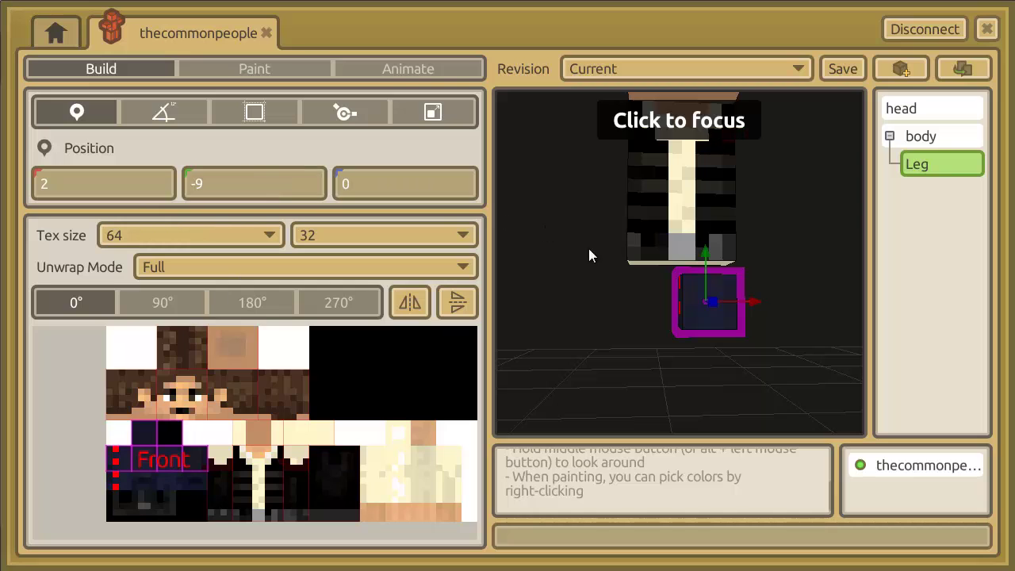
left_click(238, 114)
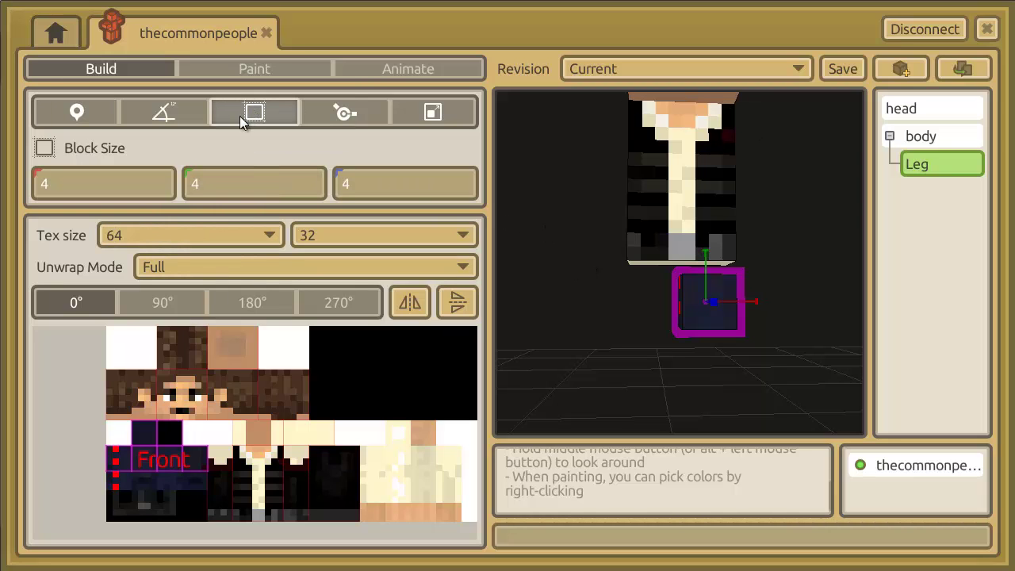
left_click(232, 191)
type("8")
key("Tab")
left_click(213, 182)
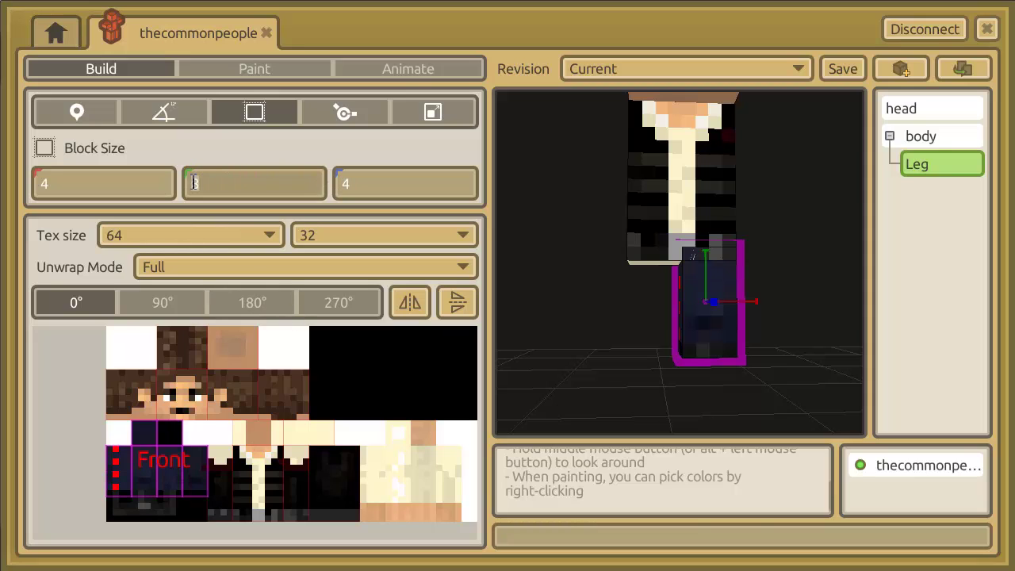
type("12")
key("Tab")
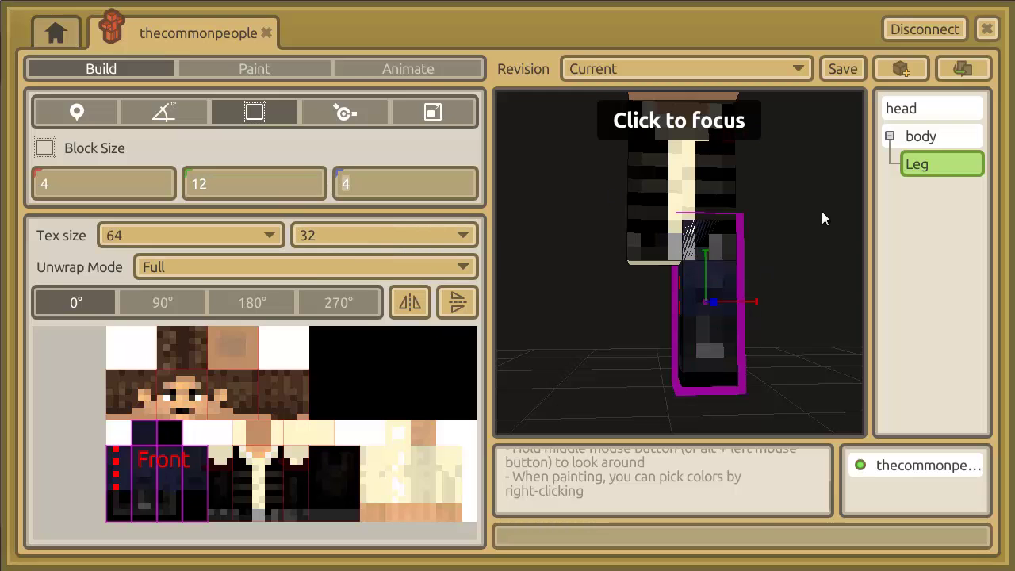
- Move the Leg block to the other side and down below the body, to position -2, -12, 0
middle_click_drag(821, 211, 754, 281)
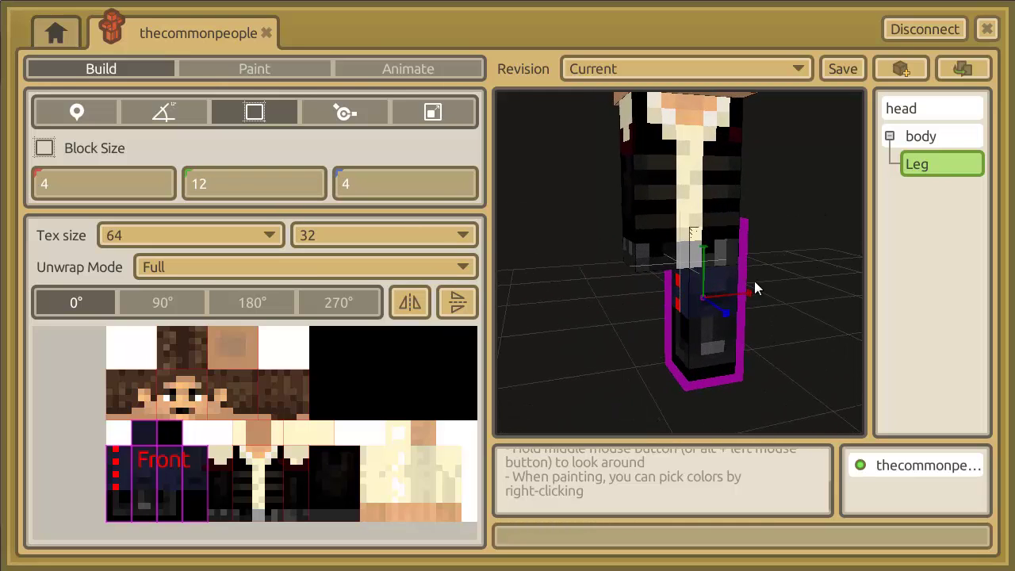
left_click(52, 116)
left_click_drag(748, 294, 702, 307)
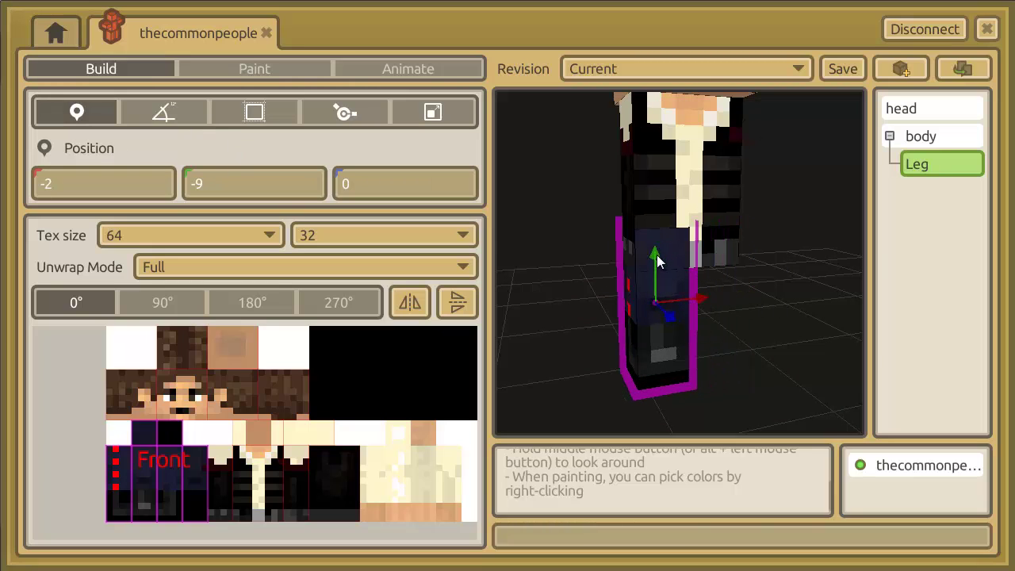
left_click_drag(658, 255, 659, 302)
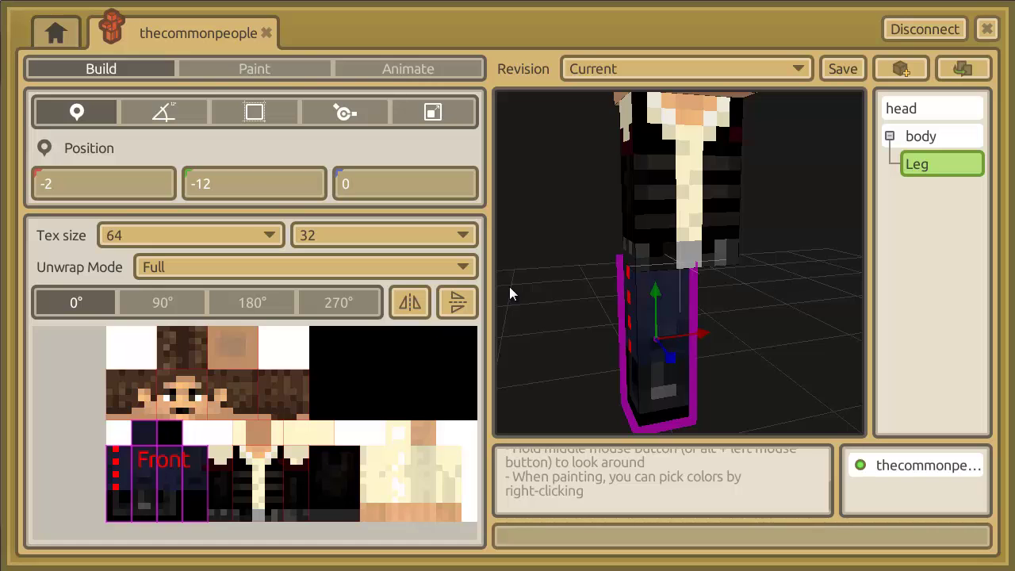
- Detach the Leg block from the body so it is a top-level node, and duplicate it mirrored along X
middle_click_drag(511, 284, 825, 254)
mouse_move(929, 165)
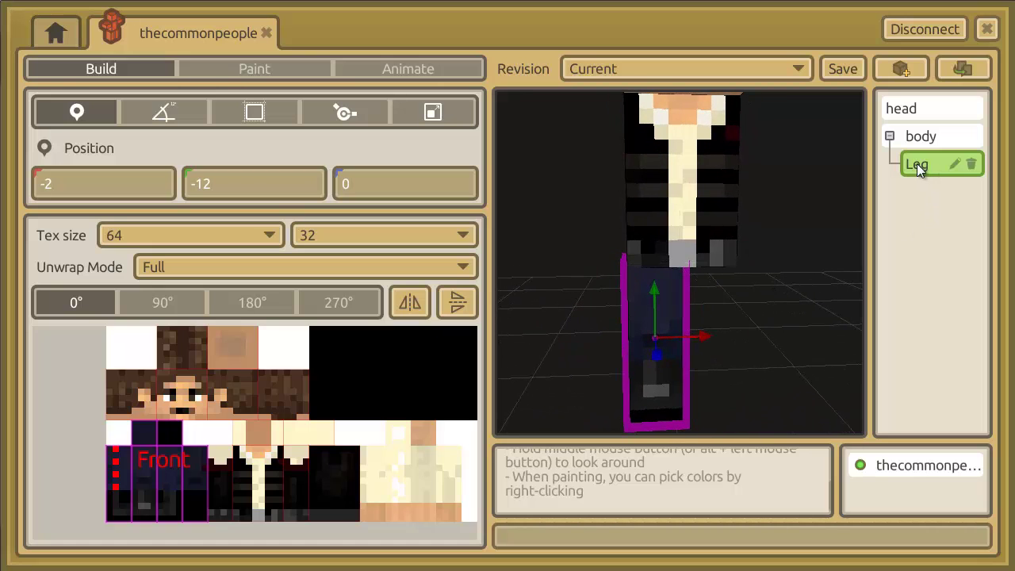
left_click_drag(923, 163, 923, 191)
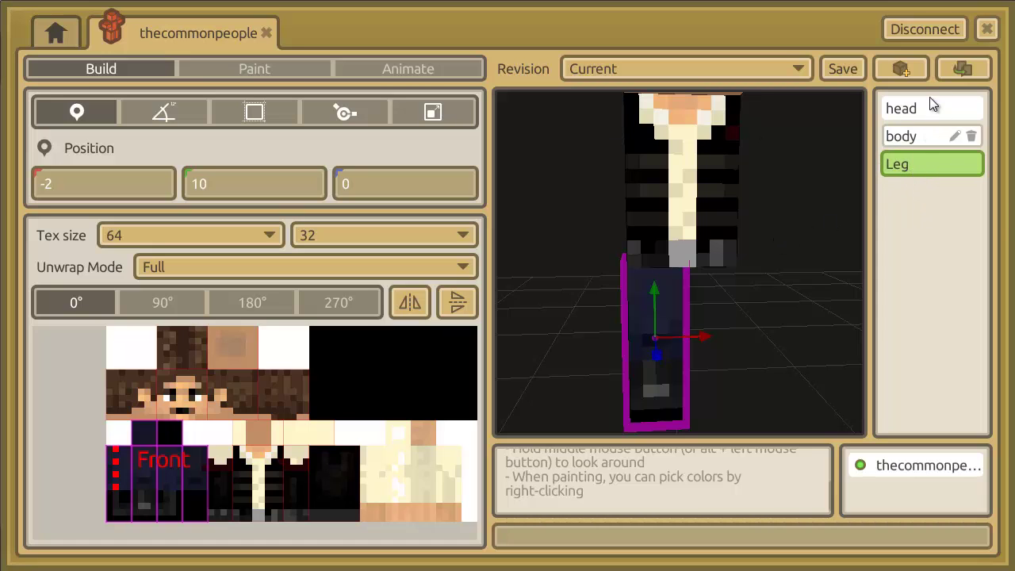
left_click(962, 67)
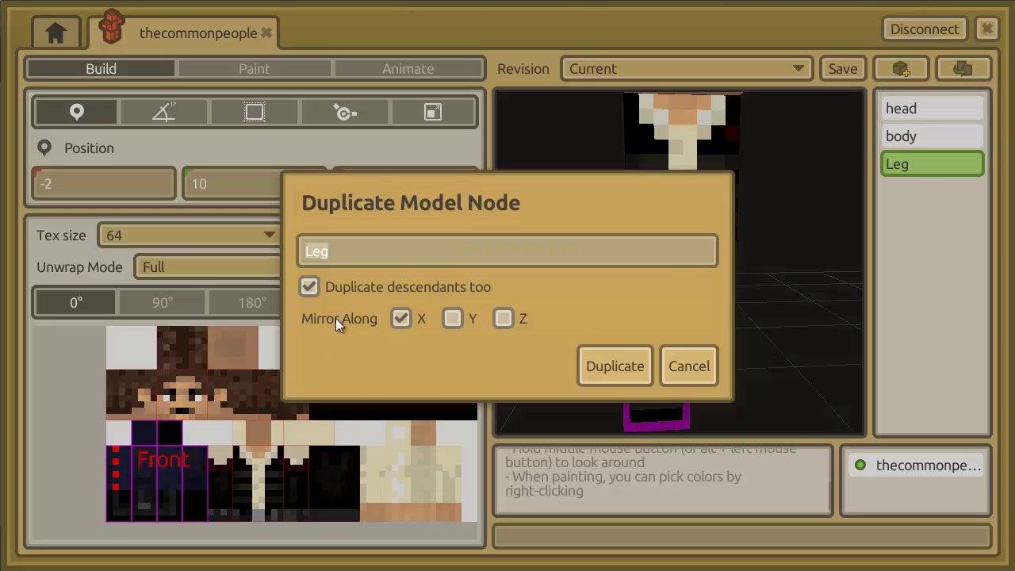
left_click(623, 365)
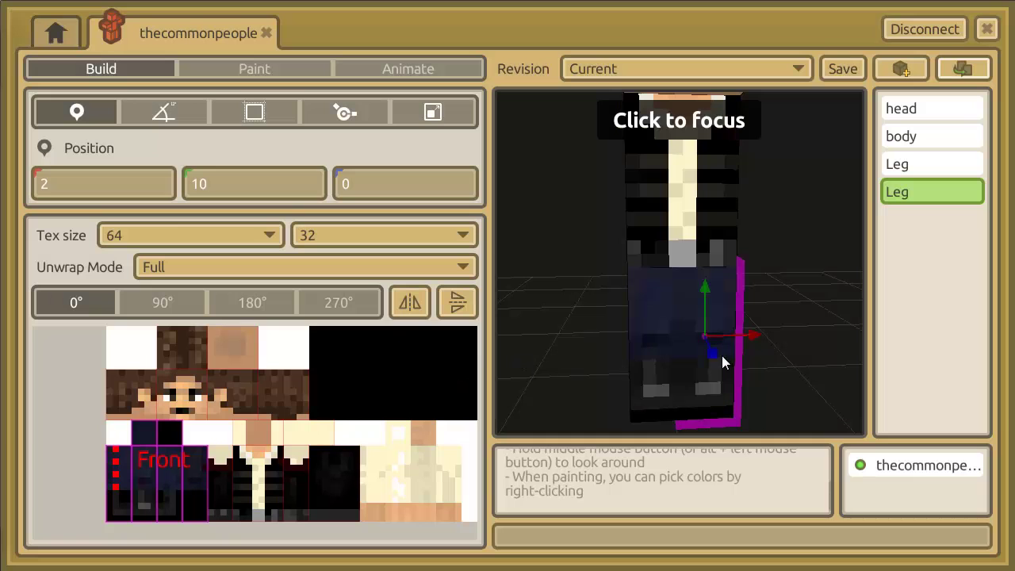
- Duplicate the mirrored Leg block without any mirroring and rename the copy as arm
middle_click_drag(790, 237, 508, 286)
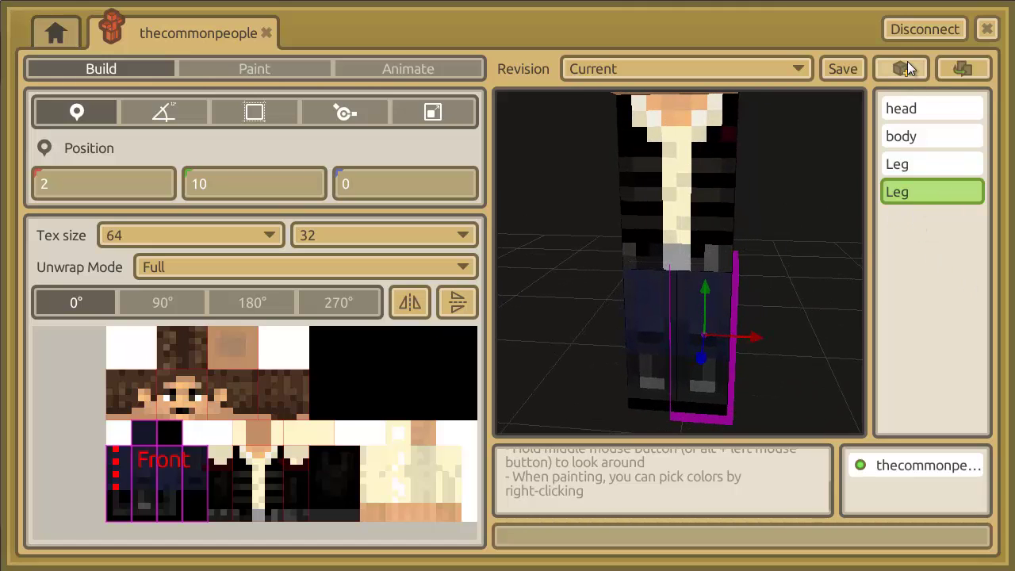
left_click(963, 72)
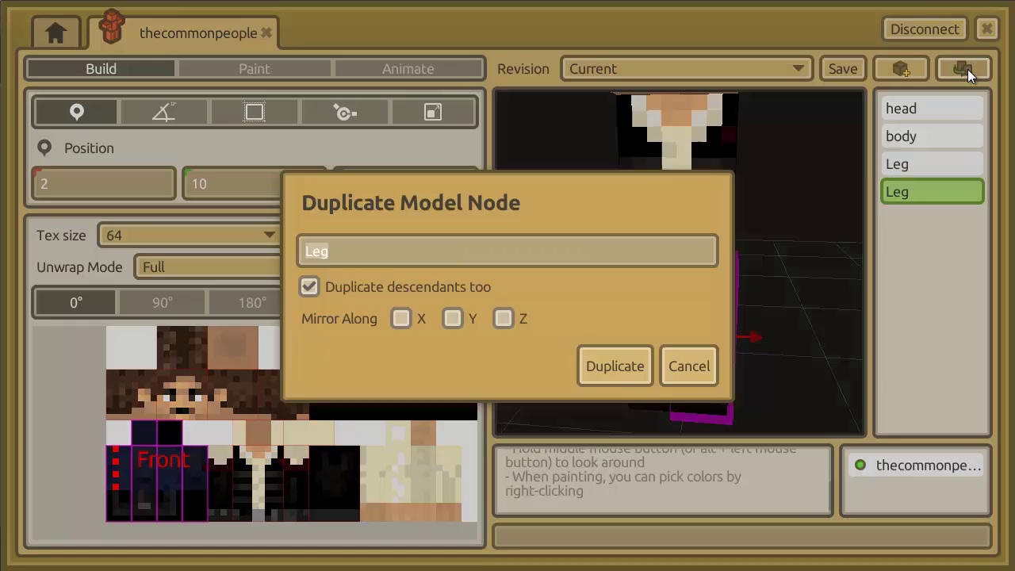
left_click(603, 366)
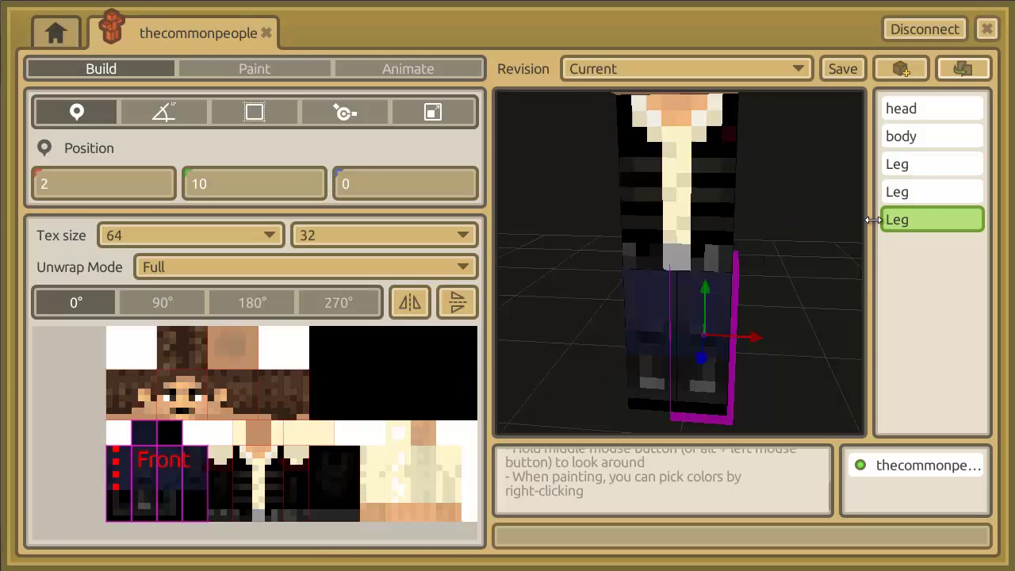
left_click(955, 220)
type("arm")
key("Return")
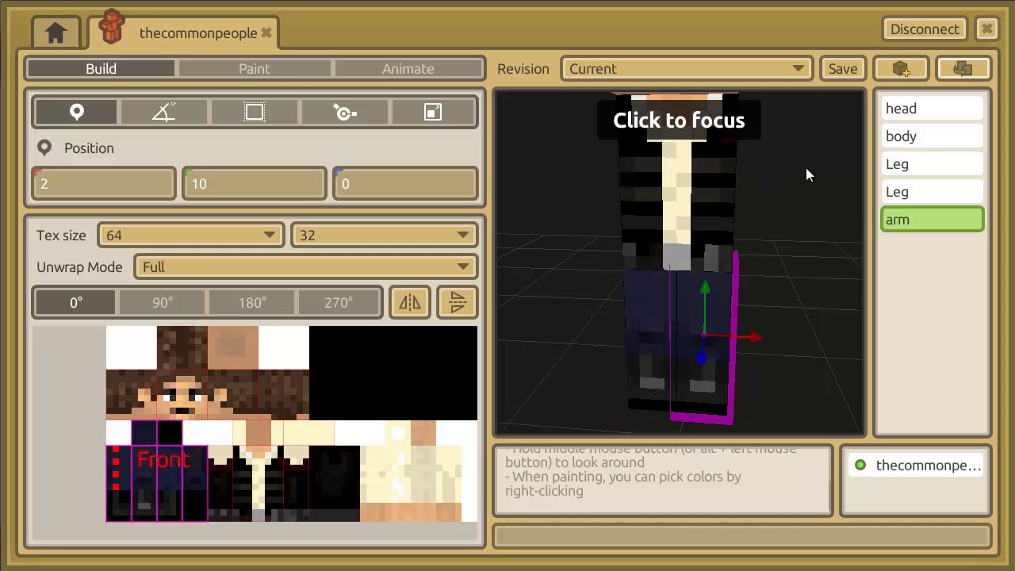
- Move the arm block sideways away from the legs to X position 22
middle_click_drag(789, 209, 506, 286)
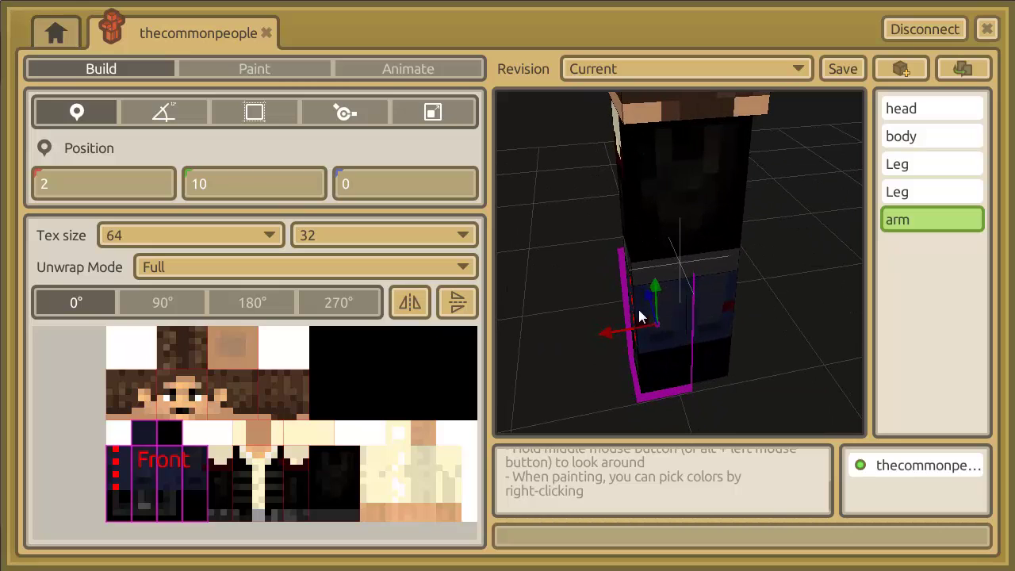
scroll(584, 236, "up", 2)
scroll(583, 236, "down", 5)
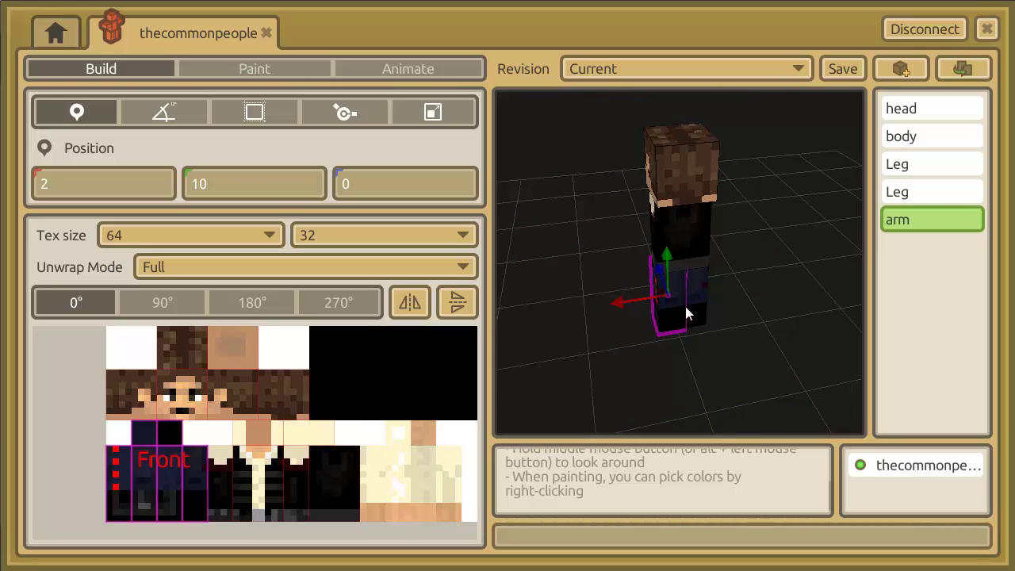
left_click_drag(624, 300, 508, 305)
- Rename the Leg block at X position 2 as LegL
left_click(673, 283)
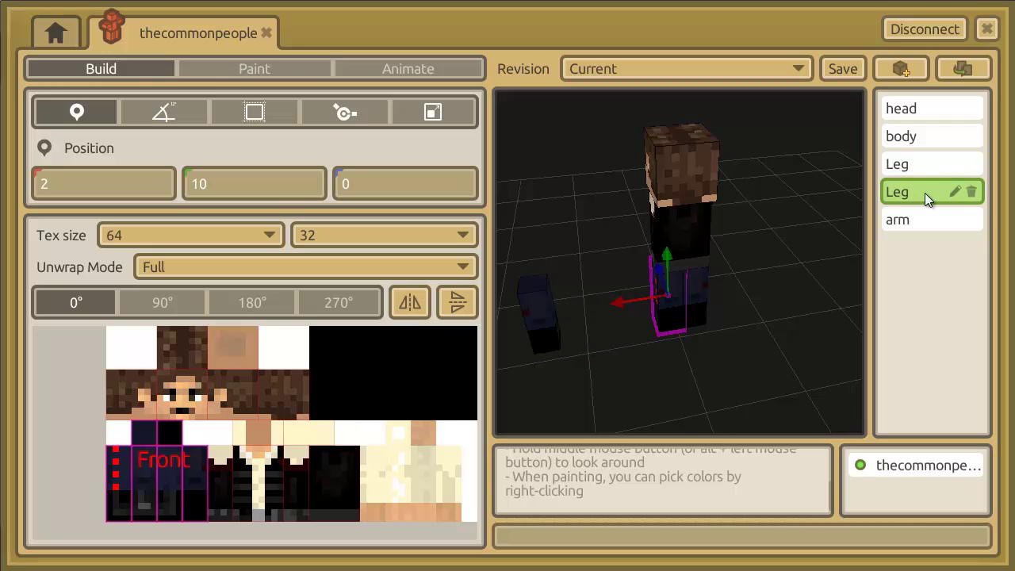
left_click(955, 191)
left_click(380, 283)
type("LegL")
left_click(639, 336)
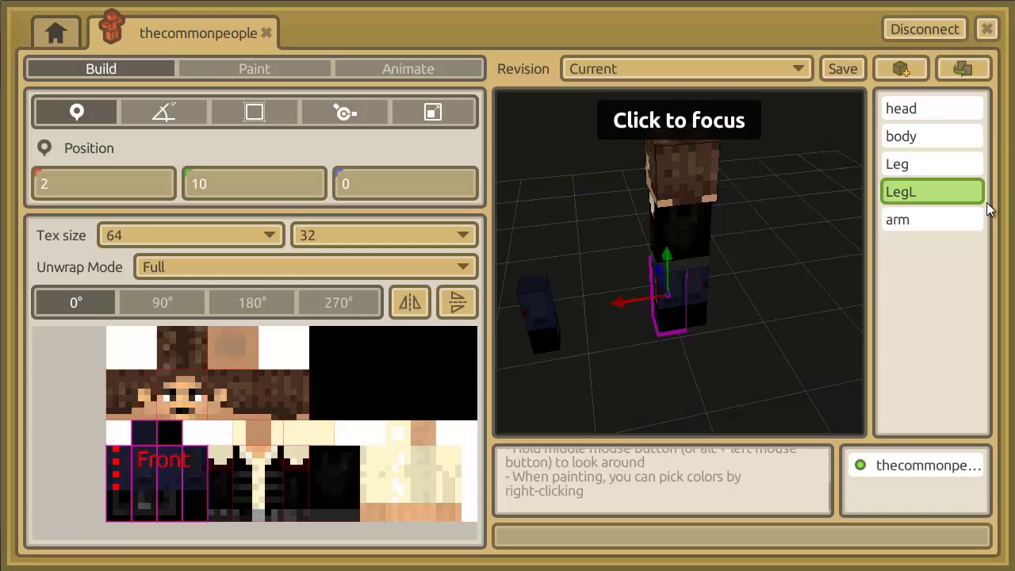
- Rename the remaining Leg block as LegR
left_click(937, 162)
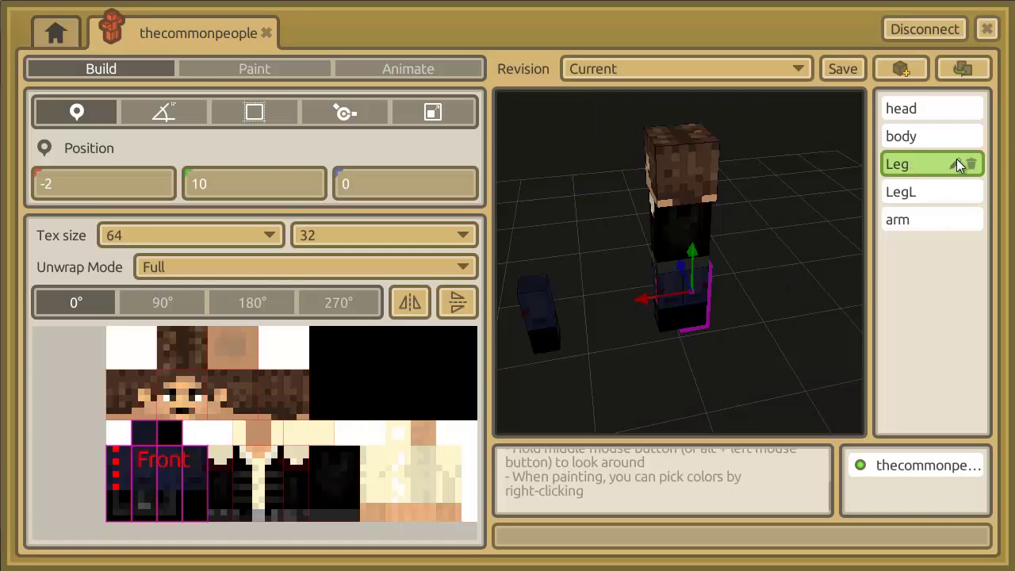
left_click(956, 162)
left_click(529, 269)
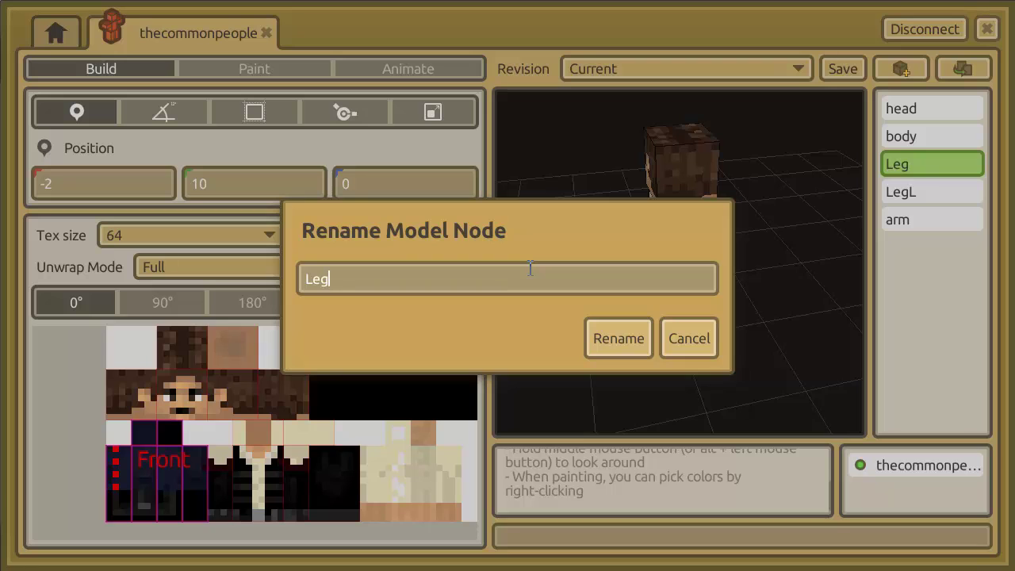
type("R")
left_click(611, 332)
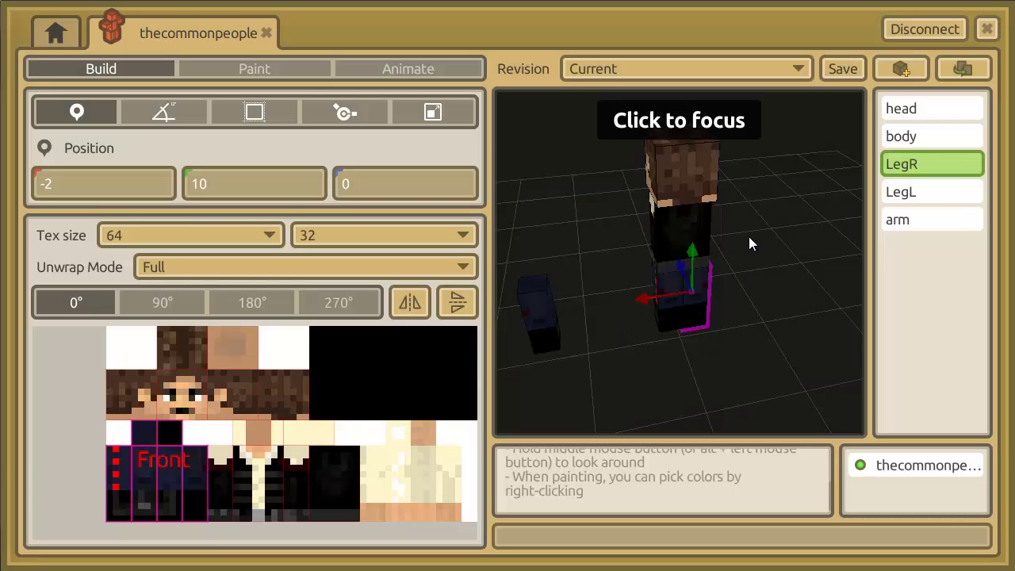
- Raise the arm block to shoulder height and move it against the body's side, to position 6, 22, 0
left_click(896, 220)
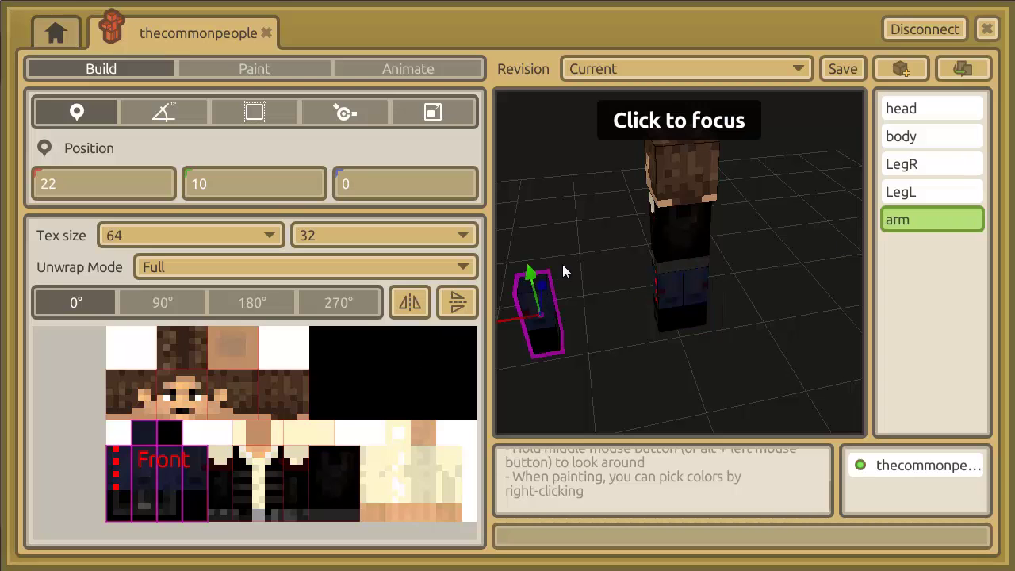
left_click_drag(530, 275, 545, 239)
middle_click_drag(569, 246, 509, 293)
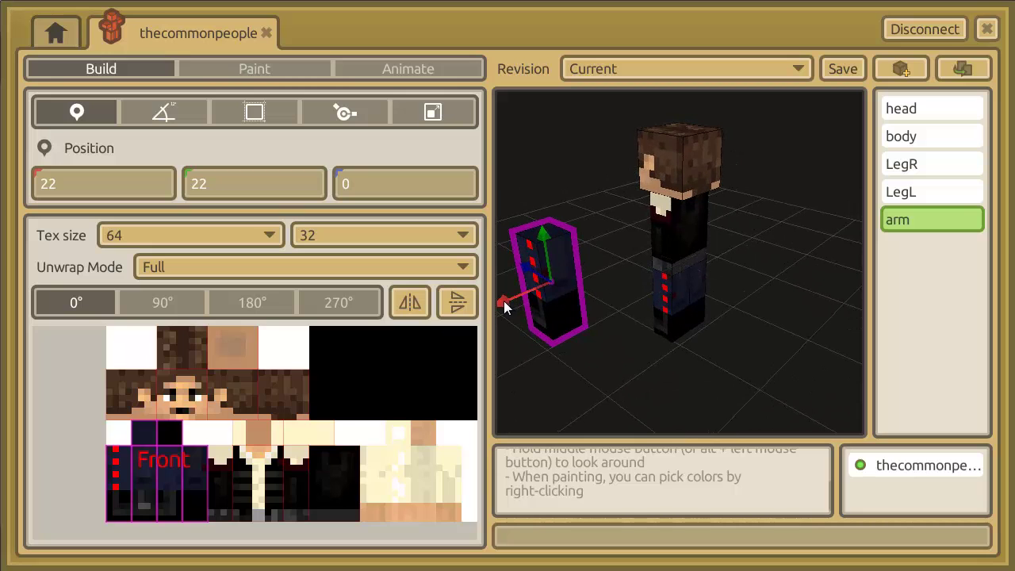
left_click_drag(503, 301, 615, 262)
middle_click_drag(555, 226, 507, 286)
scroll(663, 207, "up", 5)
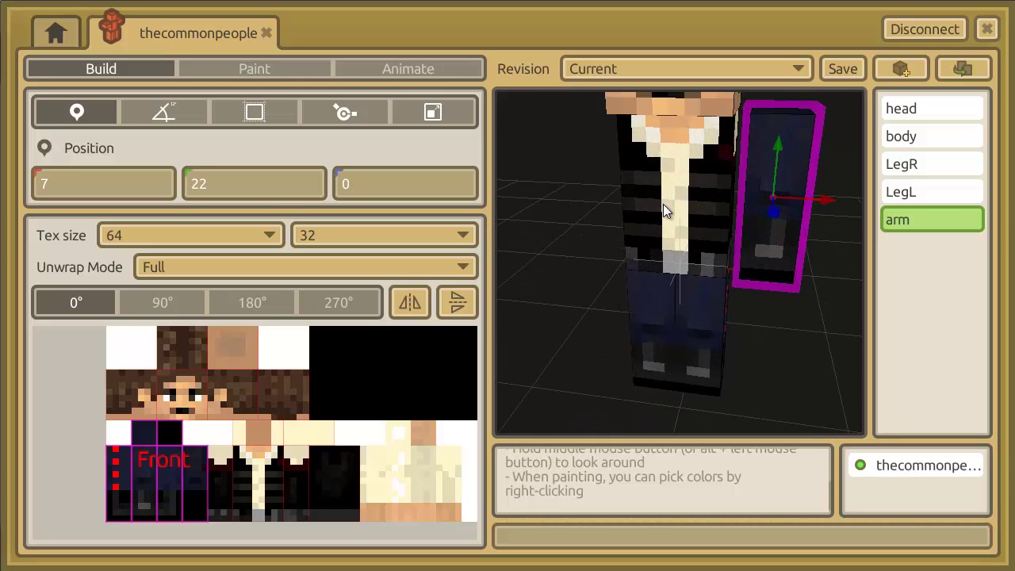
left_click_drag(829, 191, 825, 191)
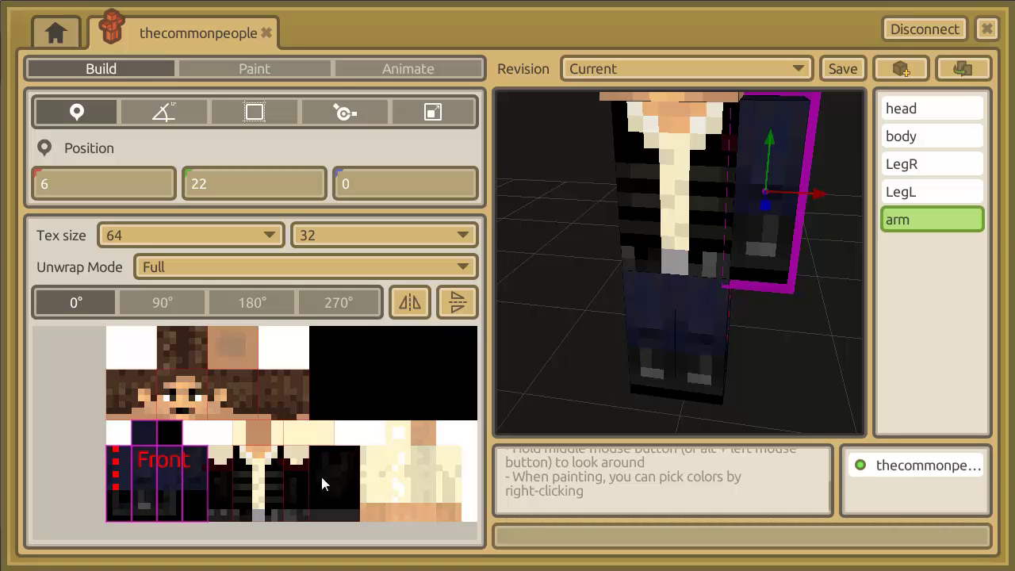
- Place the arm block's texture unwrap over the skin's arm area and check it against the layout in the Miners Need Cool Shoes editor
left_click_drag(188, 471, 423, 481)
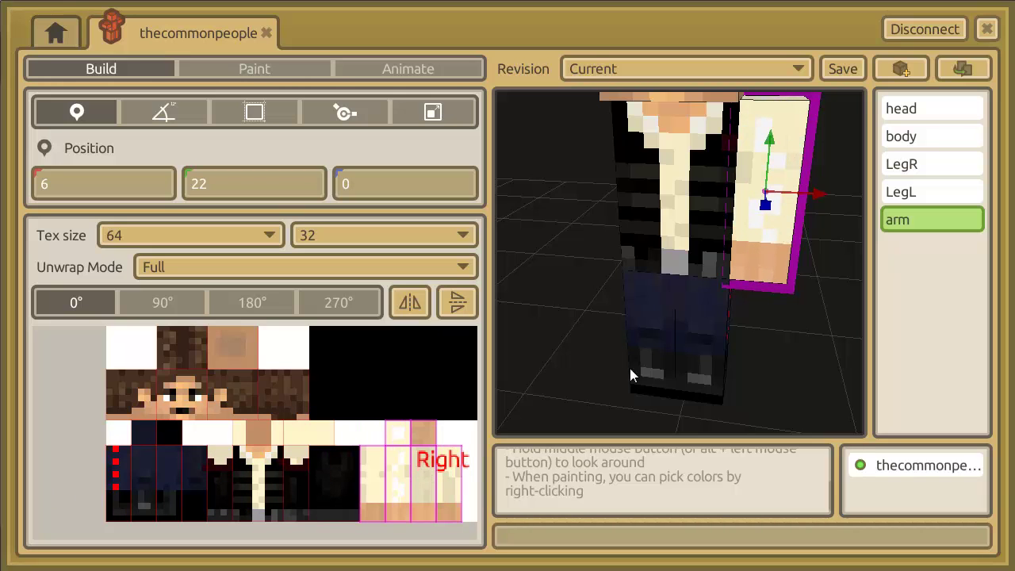
mouse_move(497, 294)
middle_mouse_down()
mouse_move(515, 284)
mouse_move(507, 287)
middle_mouse_up()
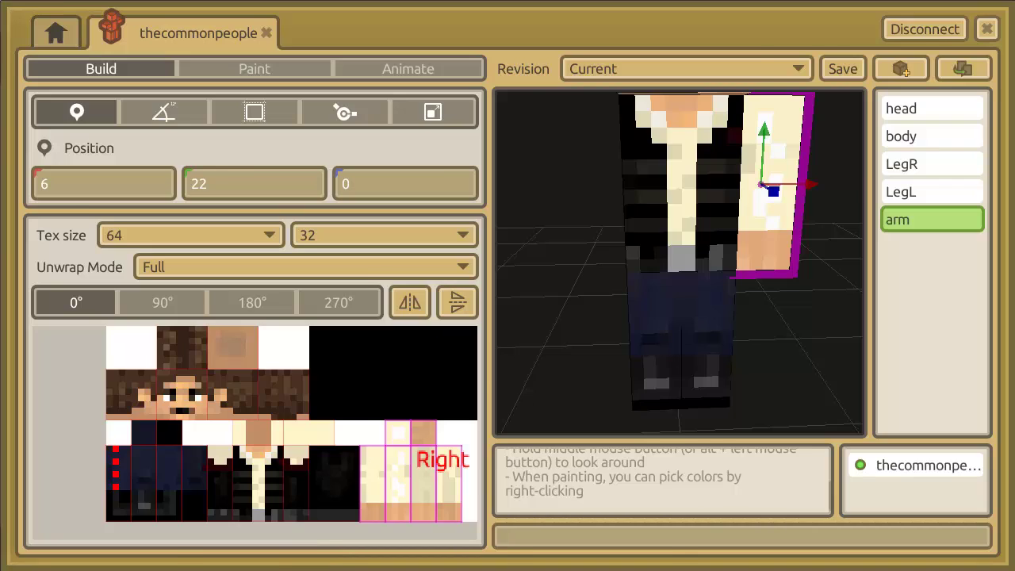
key("alt+Tab")
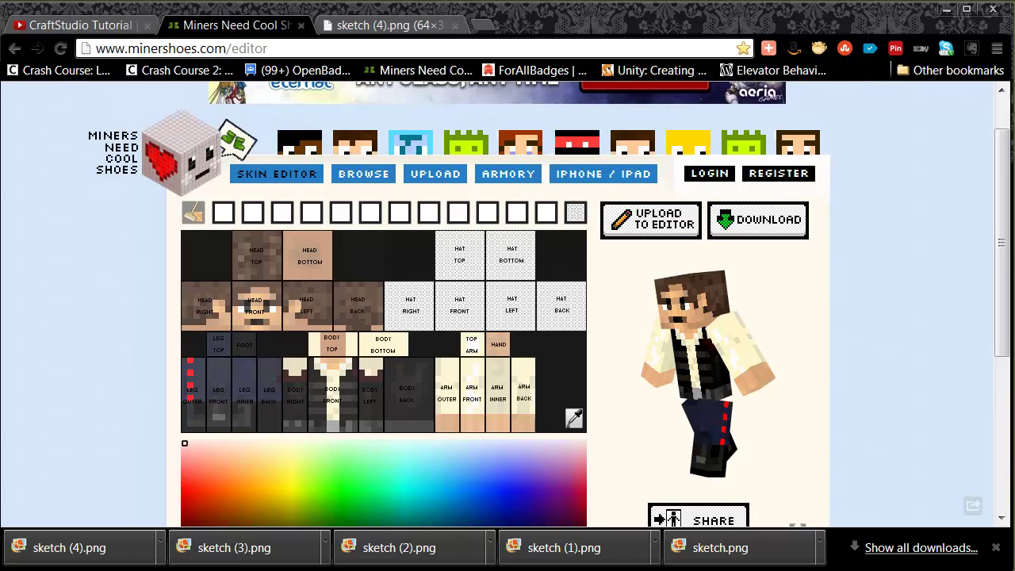
key("alt+Tab")
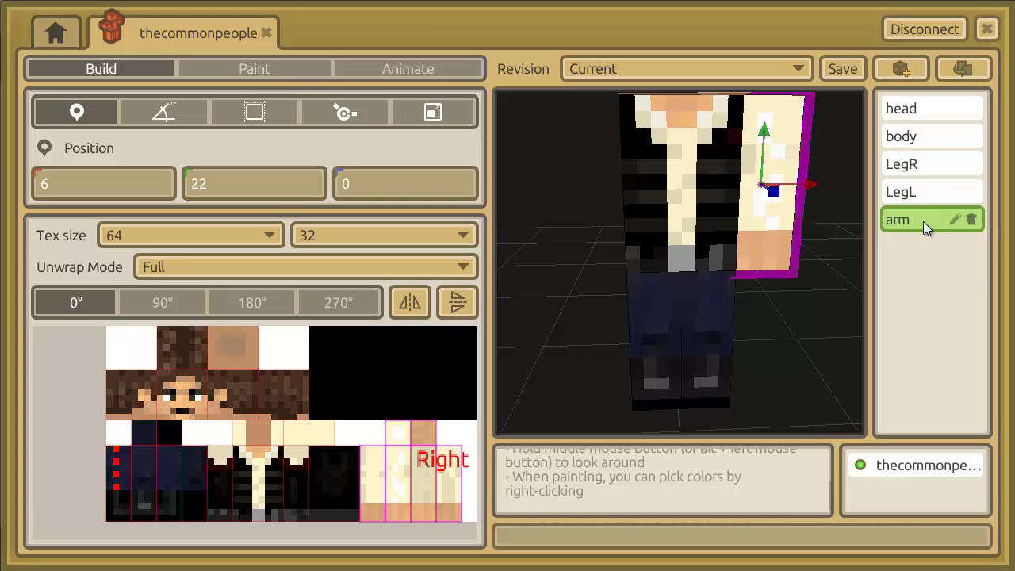
- Duplicate the arm block mirrored along X to create the arm on the other side of the body
left_click(956, 62)
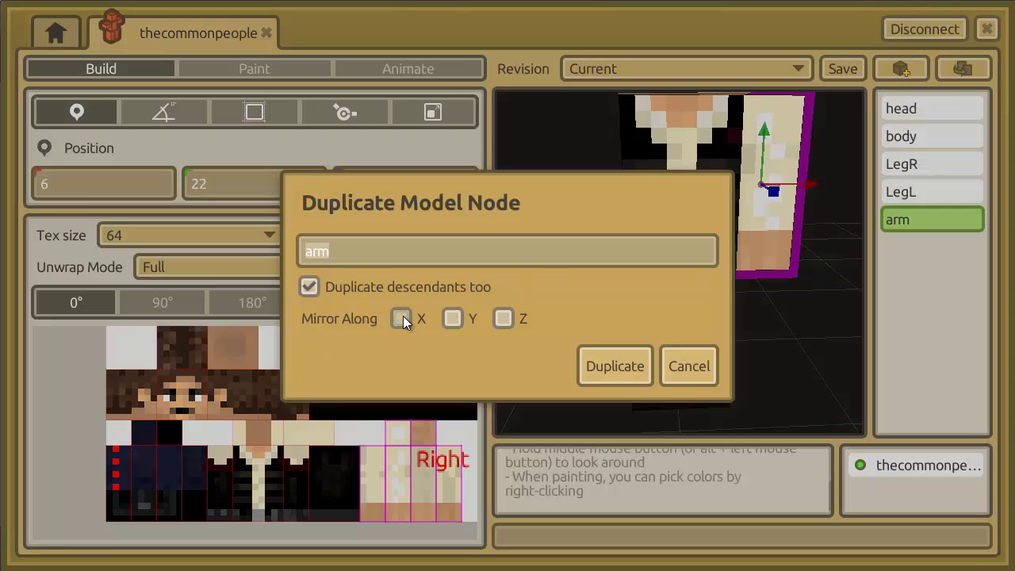
left_click(621, 368)
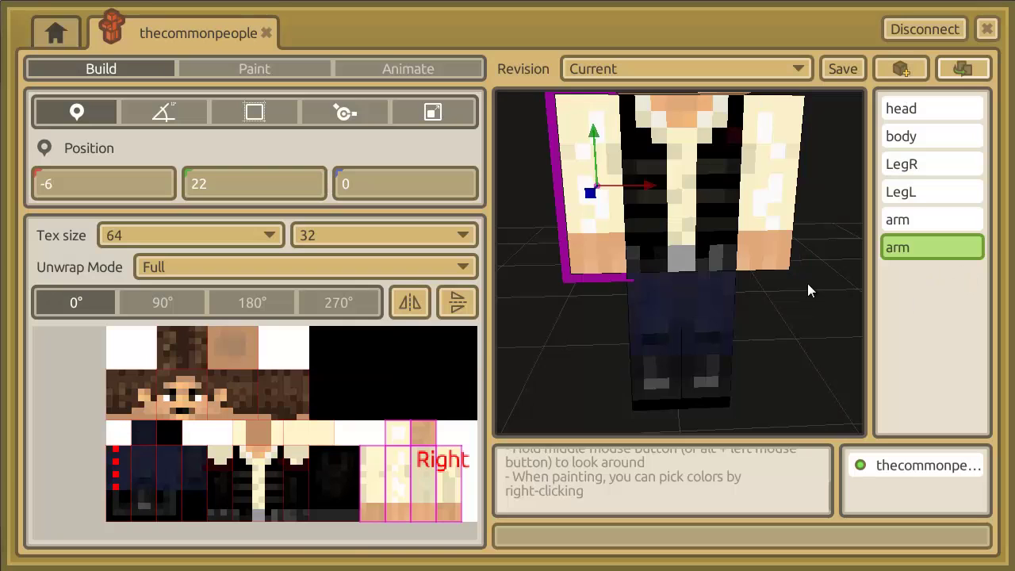
left_click(504, 287)
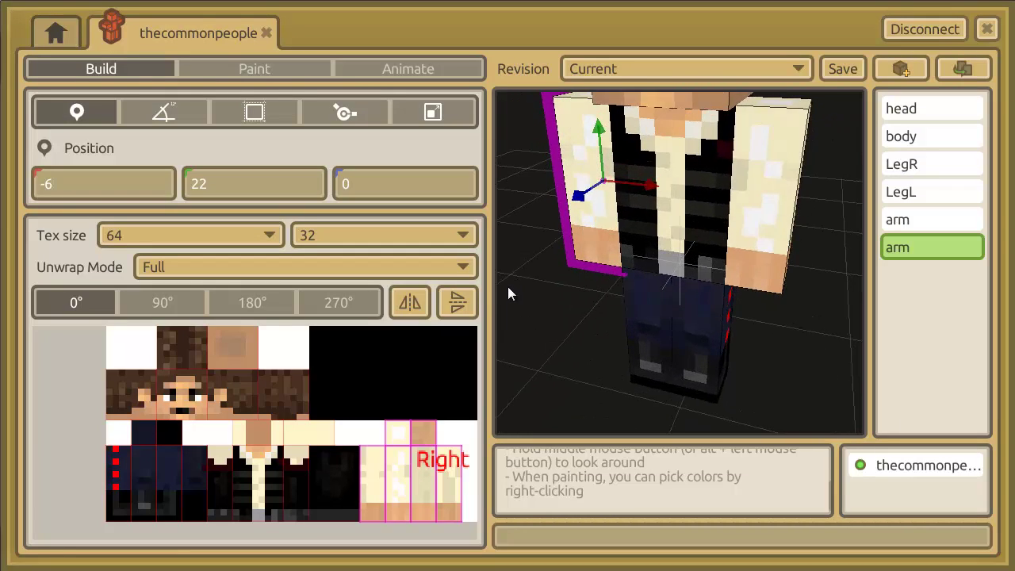
scroll(508, 287, "down", 5)
mouse_move(931, 229)
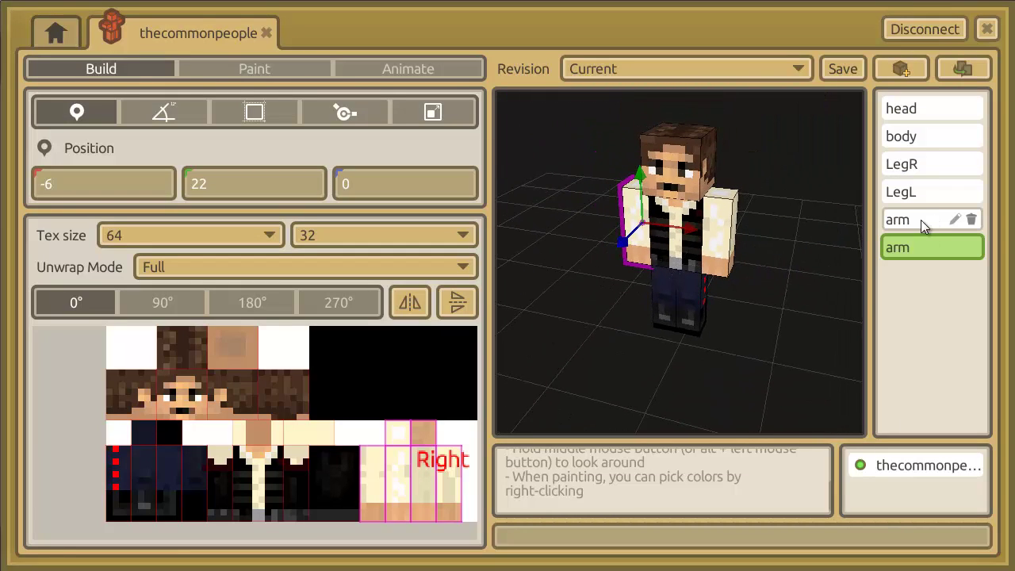
- Rename the mirrored arm block at X position -6 as armR
middle_click_drag(479, 295, 508, 285)
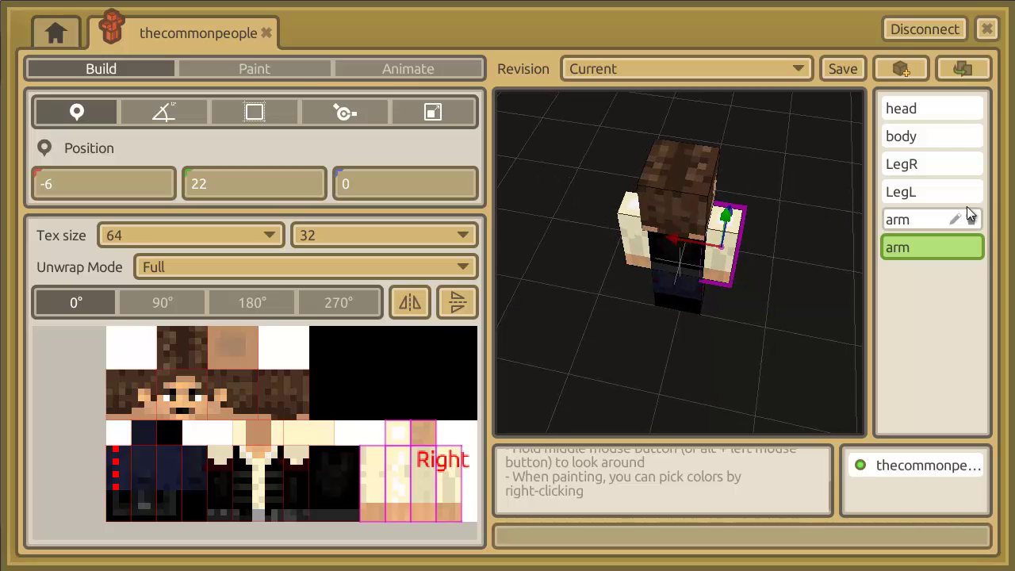
left_click(955, 248)
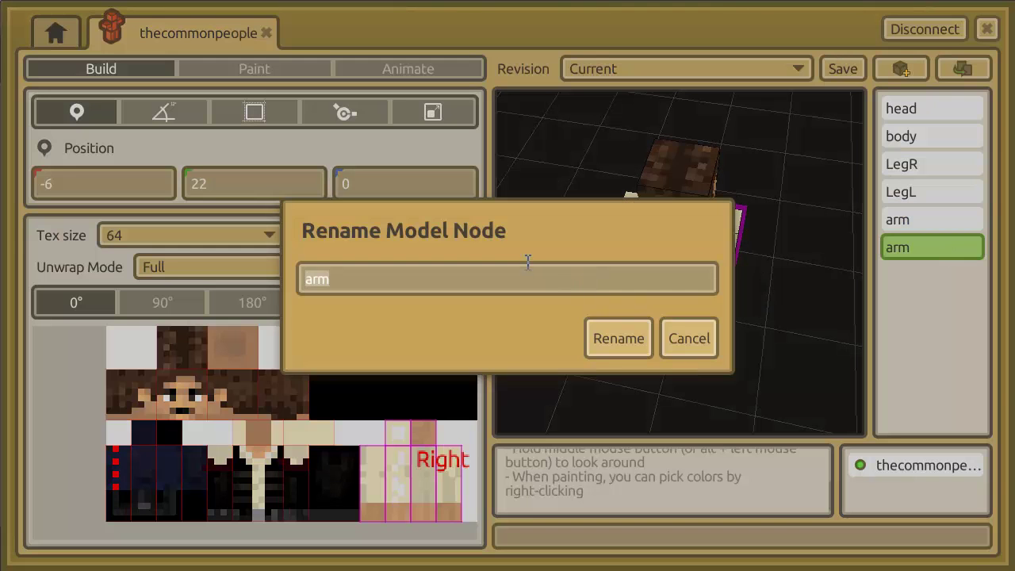
left_click(601, 237)
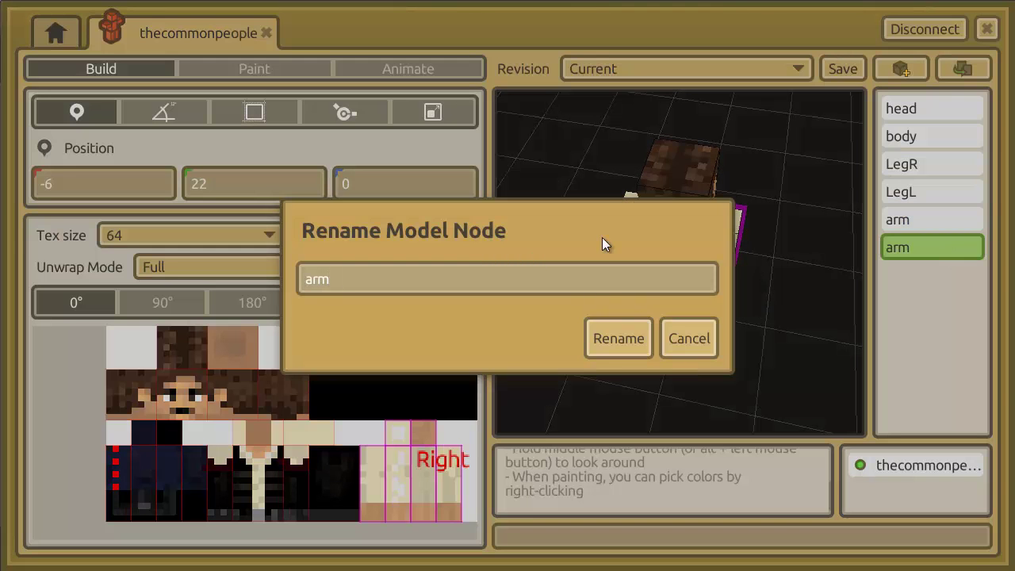
left_click(624, 325)
- Rename the other arm block, at X position 6, as armL
left_click(937, 219)
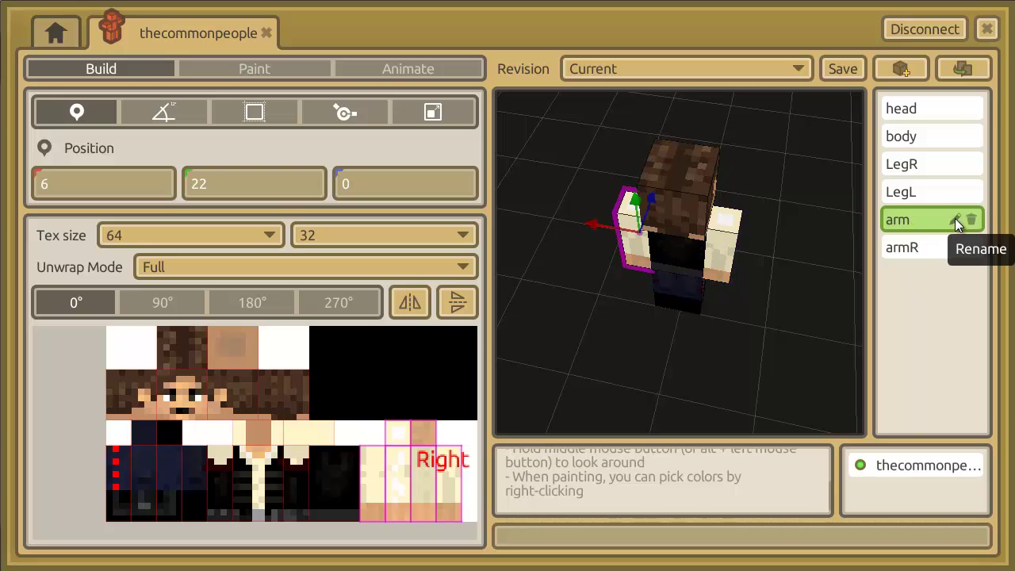
left_click(955, 218)
left_click(489, 273)
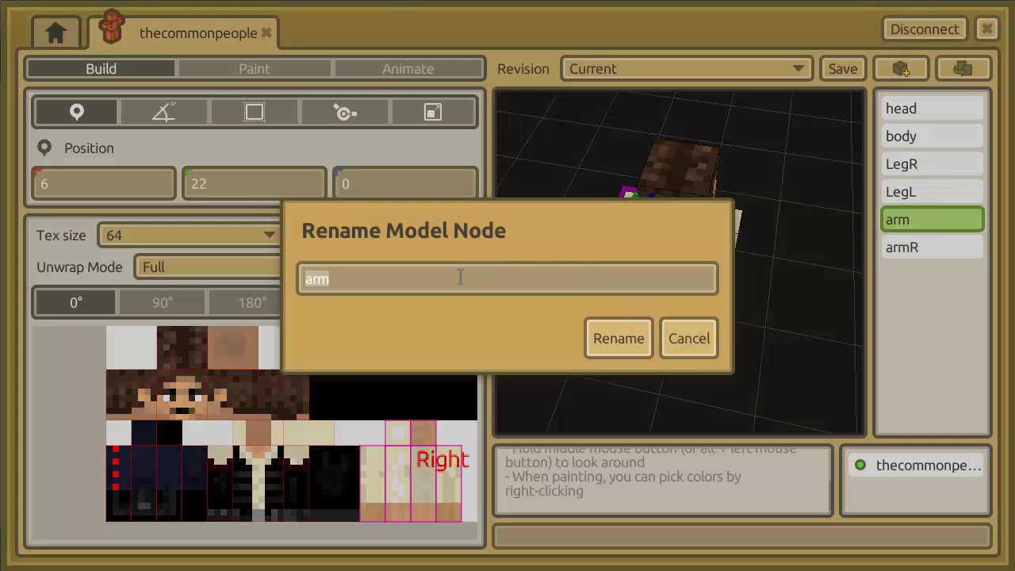
type("L")
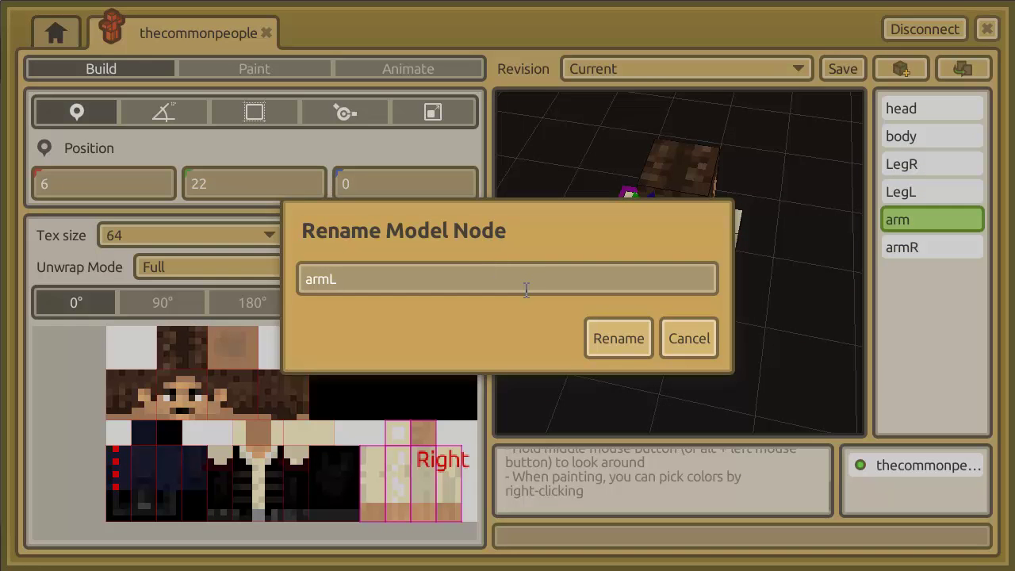
left_click(619, 338)
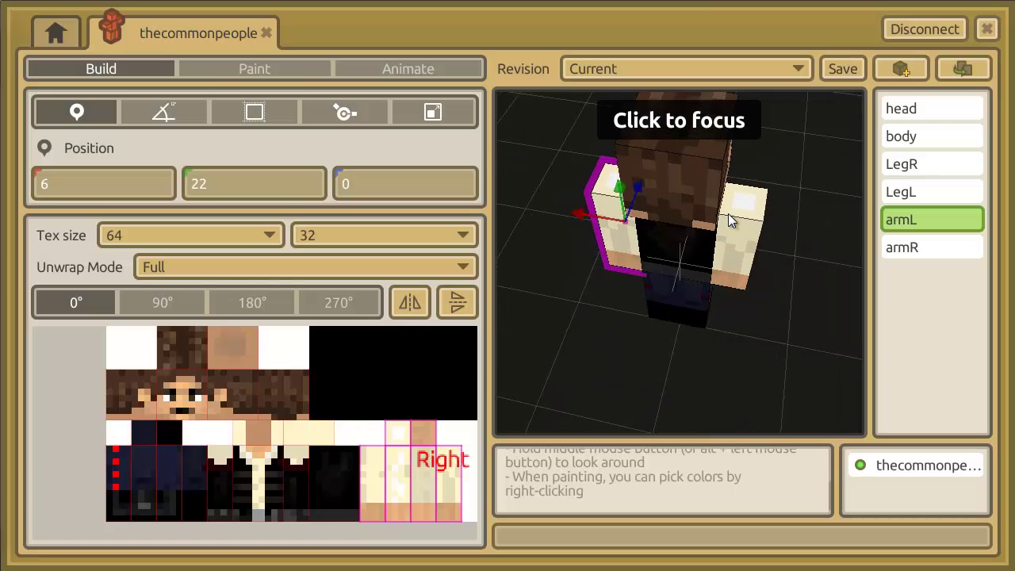
- View the assembled character from the front and check the pivot offset of the armL block
left_click(524, 281)
middle_click_drag(524, 281, 507, 287)
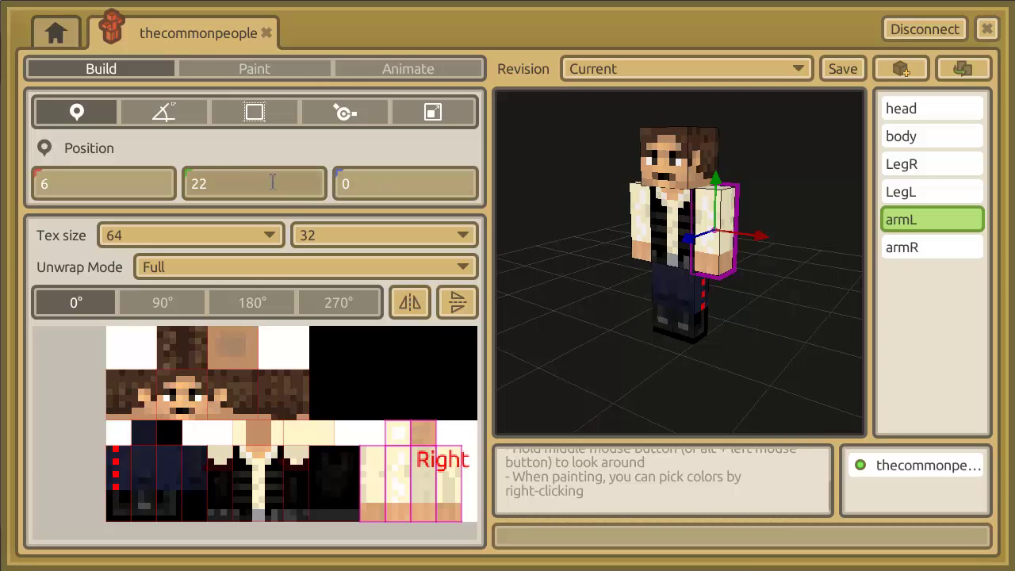
left_click(355, 112)
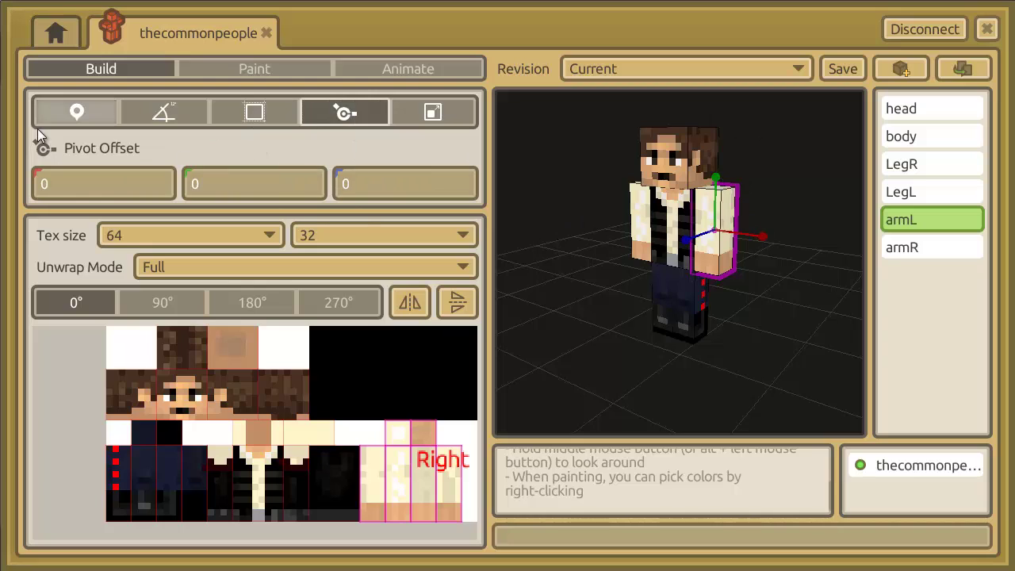
left_click(63, 124)
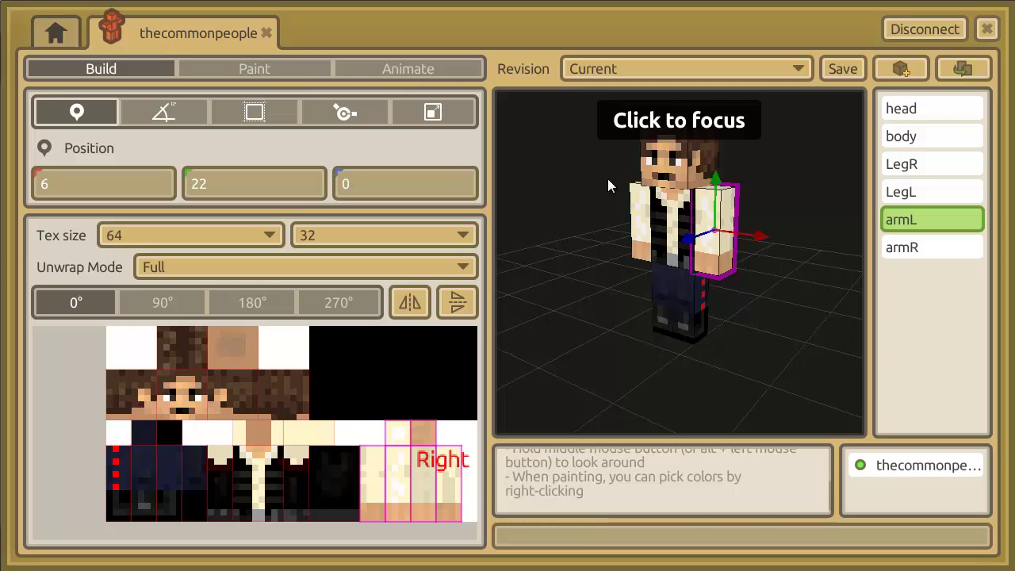
- Open the Honeydew model from the project's model list and view it from slightly above
left_click(57, 30)
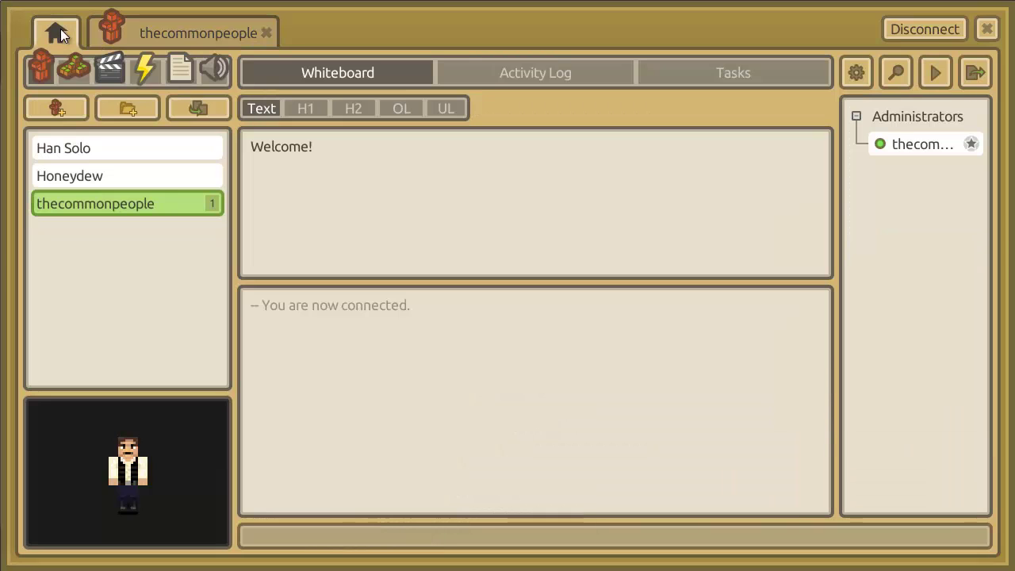
double_click(103, 175)
scroll(533, 244, "up", 5)
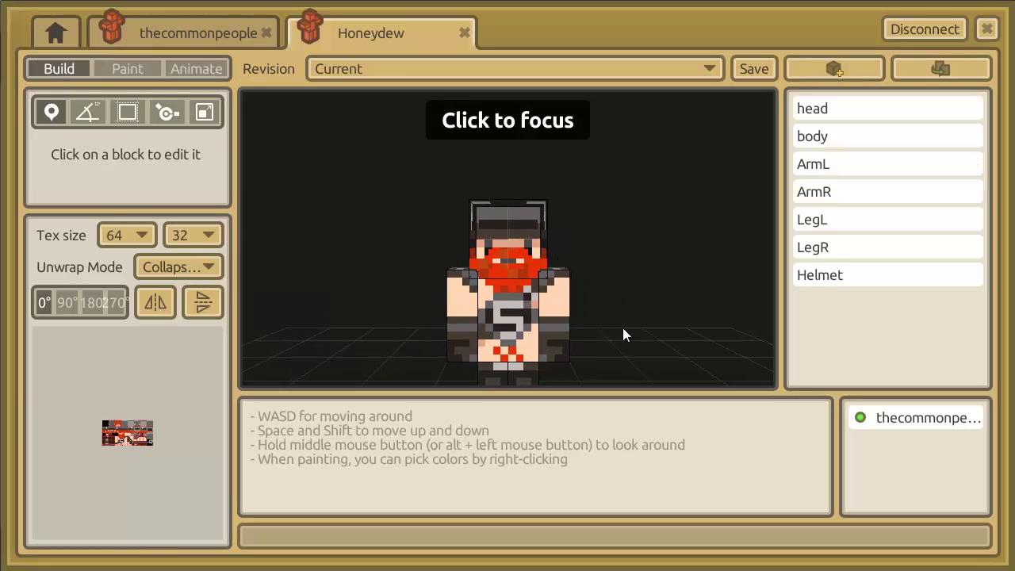
left_click(507, 287)
middle_click_drag(505, 287, 506, 284)
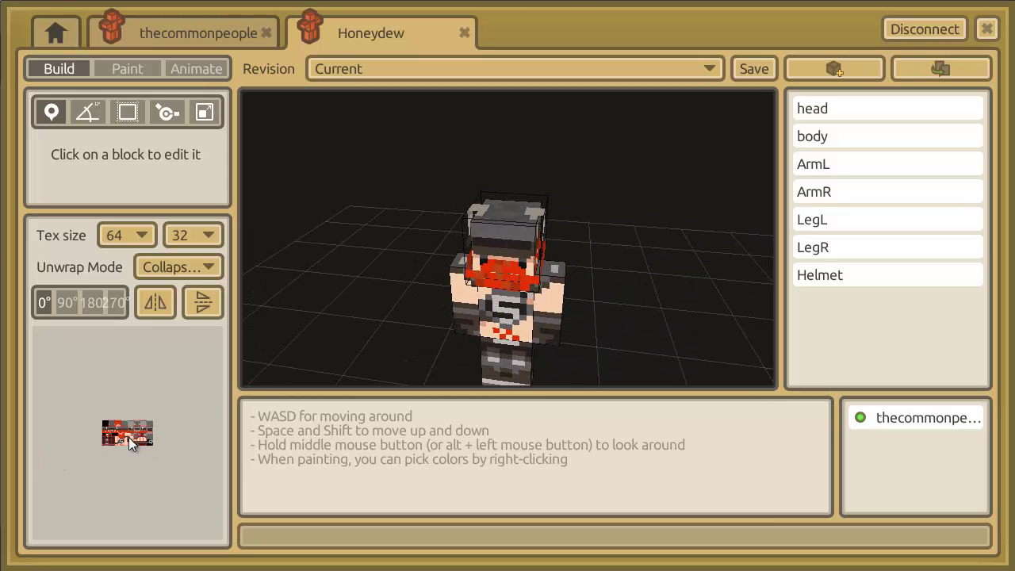
- Enlarge Honeydew's texture area to examine the unwrap layout alongside the model's head
scroll(128, 437, "up", 10)
scroll(128, 435, "down", 5)
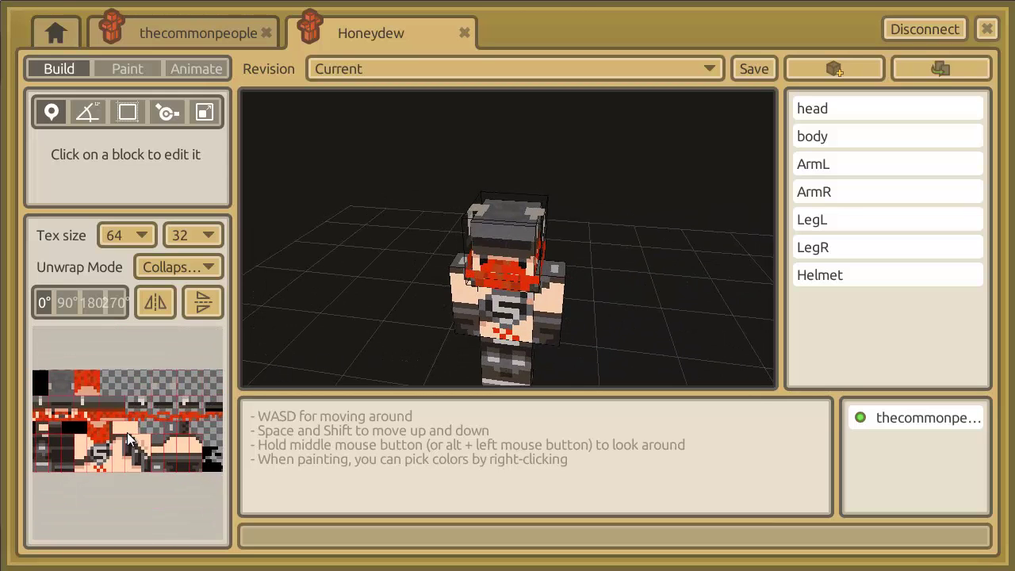
left_click(235, 318)
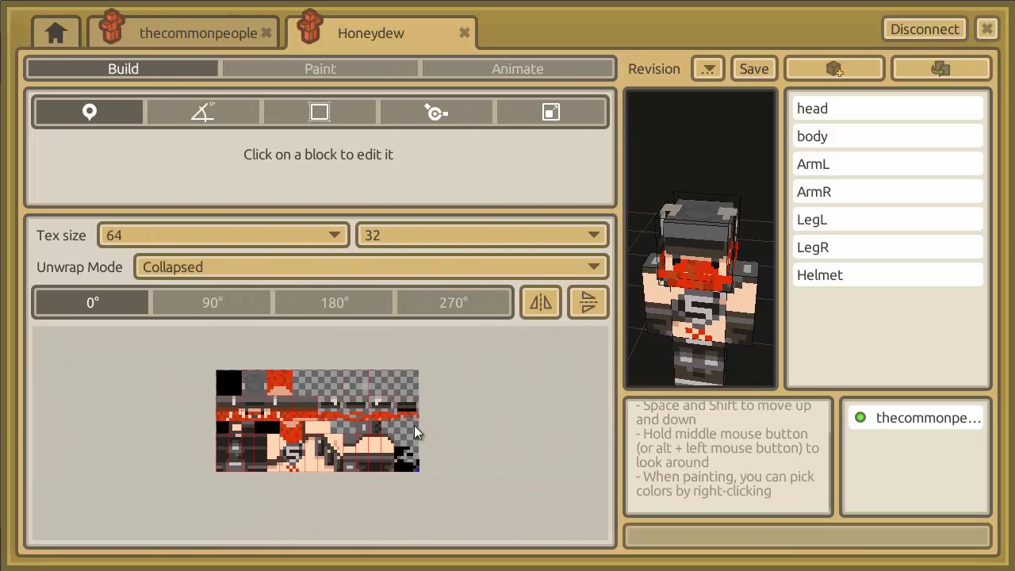
scroll(411, 428, "up", 3)
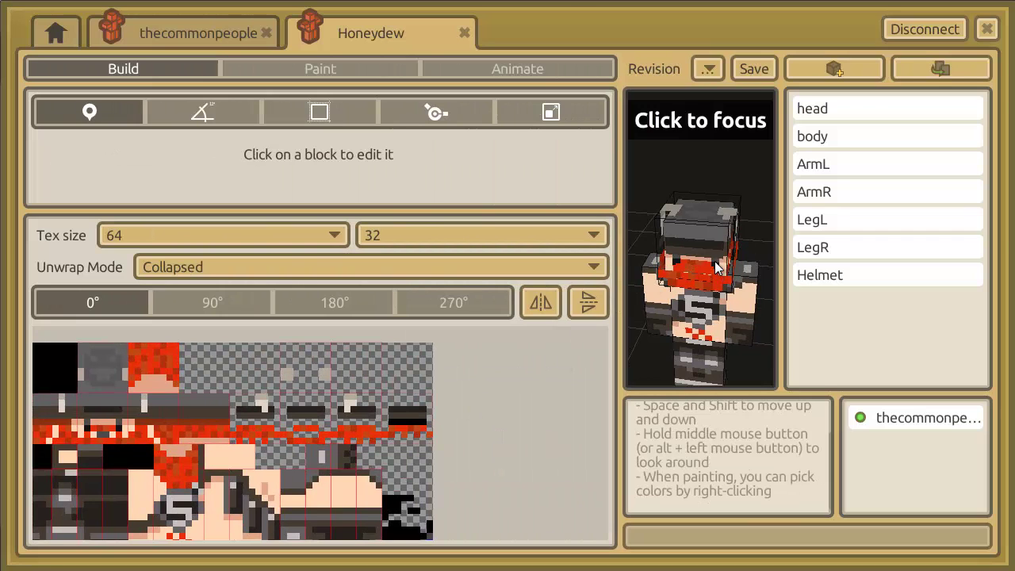
left_click(756, 247)
middle_click_drag(757, 247, 698, 271)
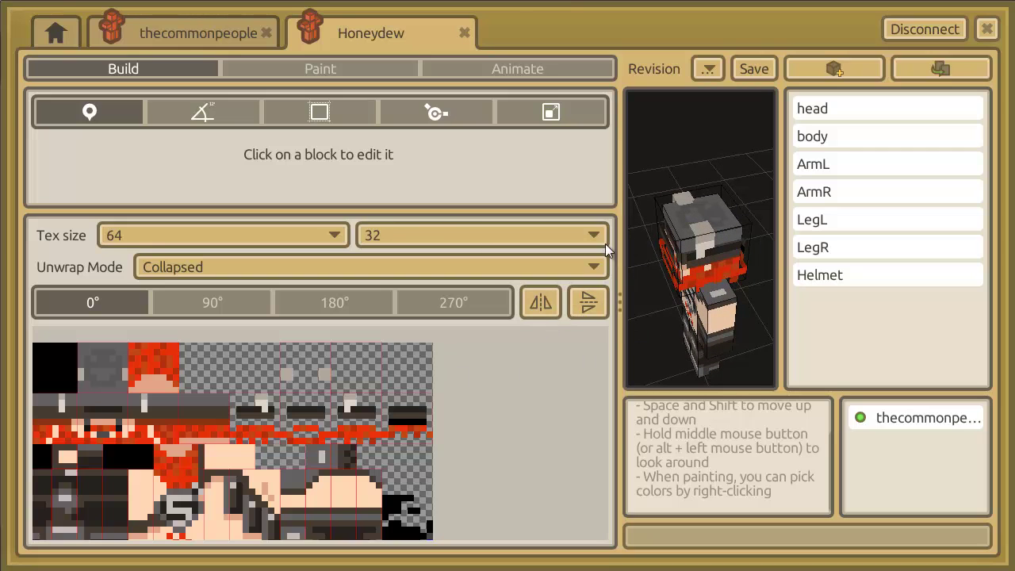
- Select the Helmet block, inspect how it surrounds the head up close, and show its Stretch values
left_click(839, 279)
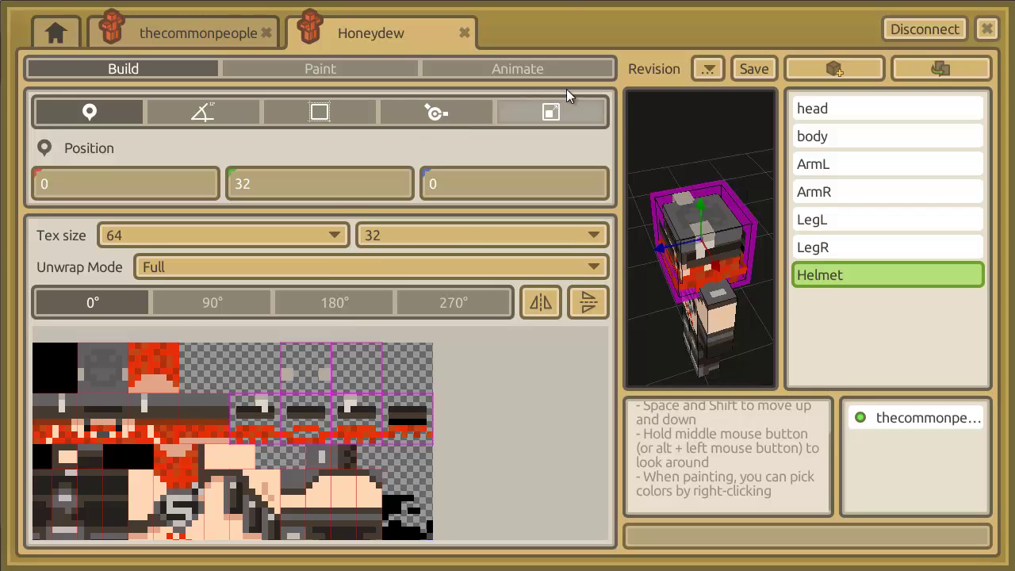
left_click(731, 271)
key("w")
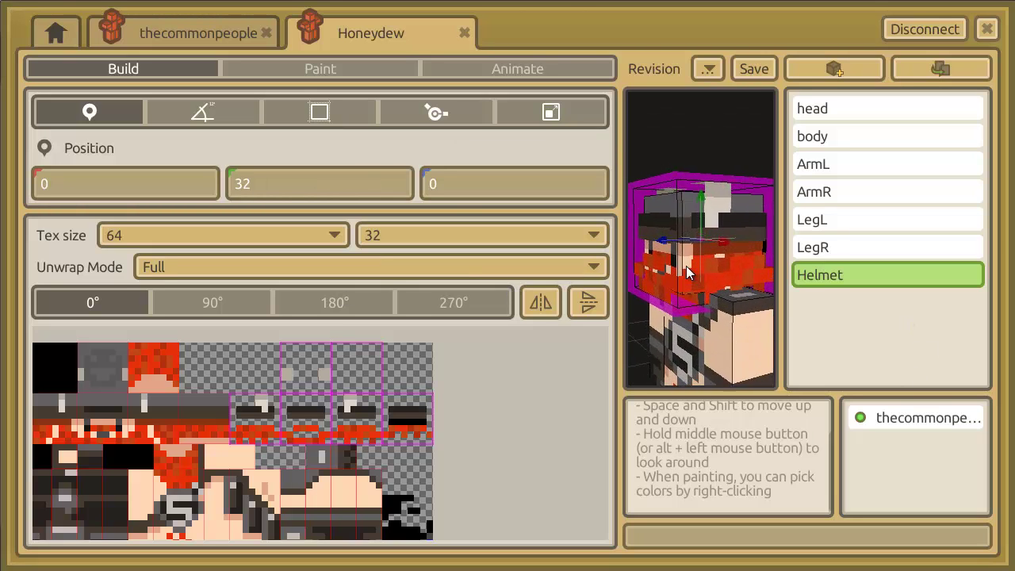
key("w")
key("s")
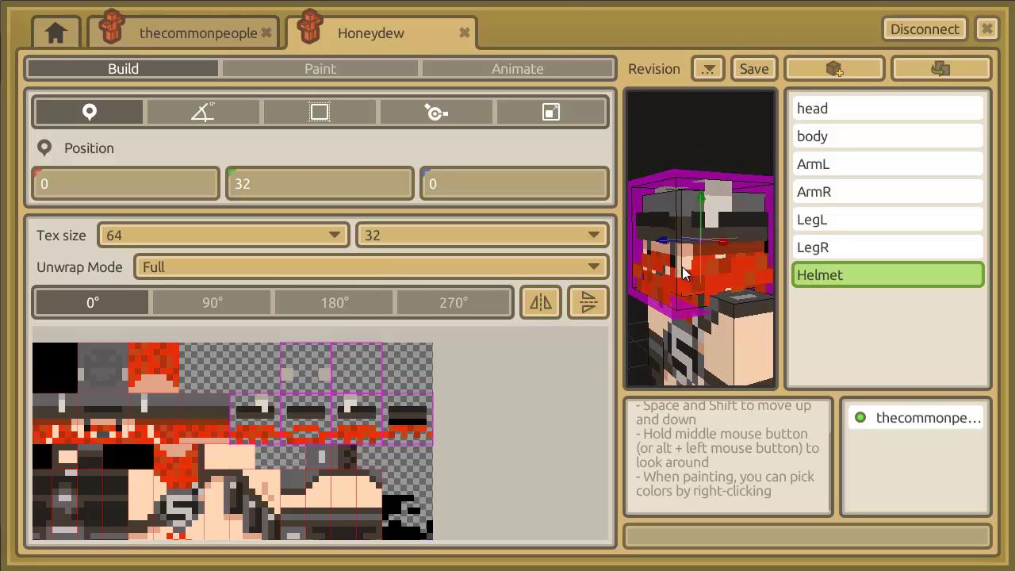
middle_click_drag(685, 273, 517, 295)
key("s")
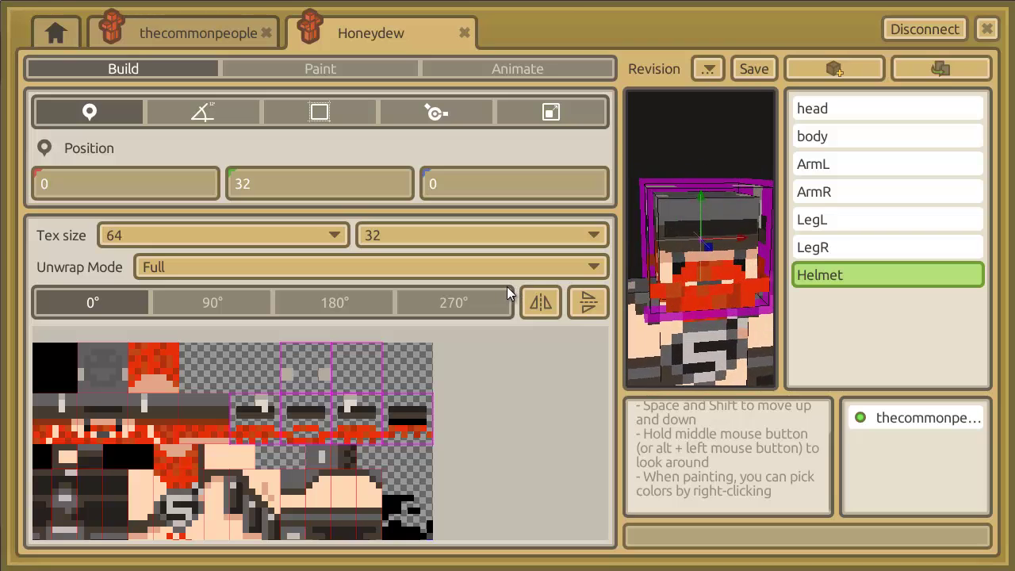
left_click(551, 113)
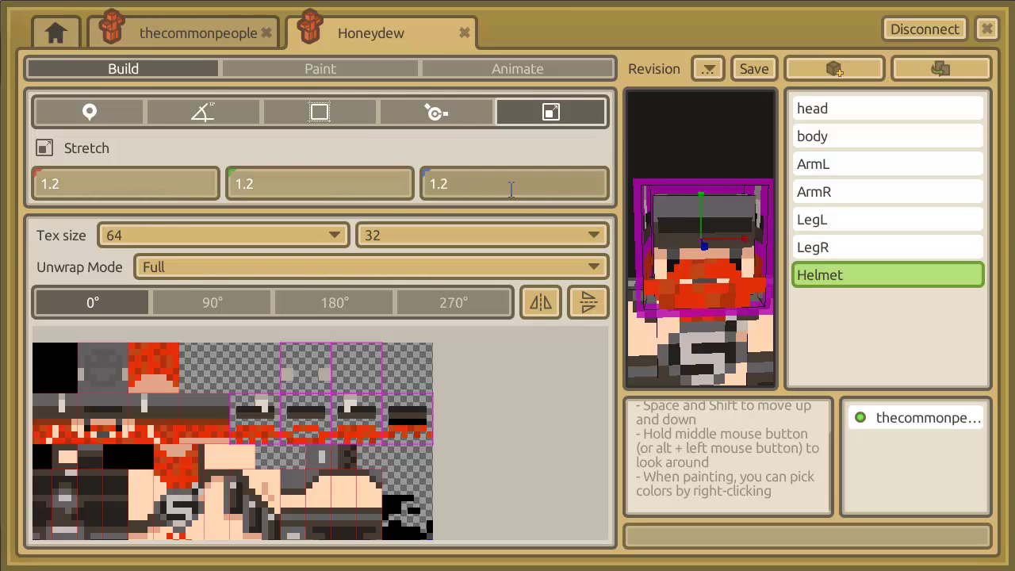
- Widen the 3D view, set the Helmet's Z stretch to 2 and inspect the block from an angle
left_click_drag(620, 259, 395, 212)
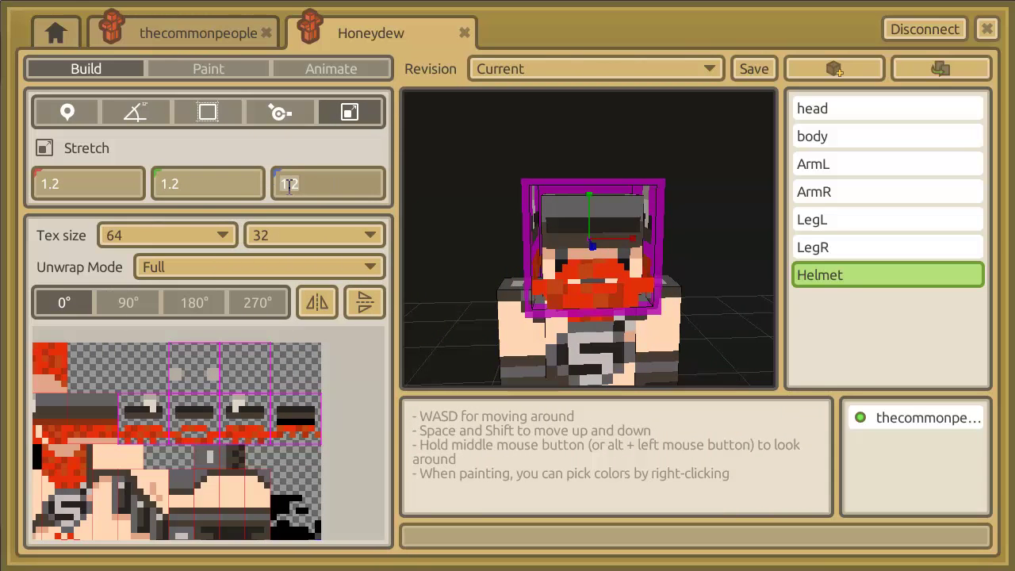
type("2")
key("Return")
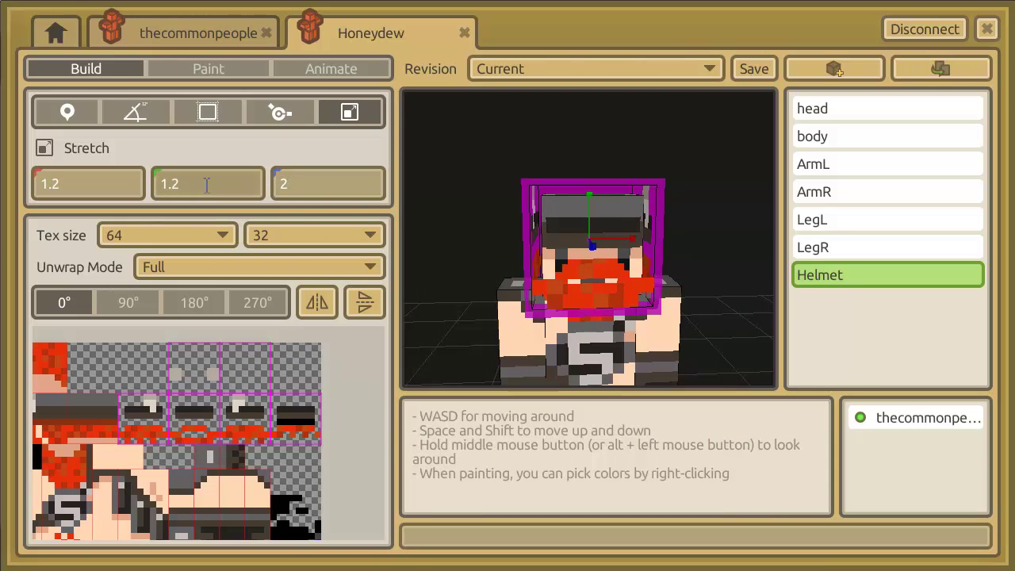
middle_click_drag(726, 189, 252, 256)
- Return the Helmet's Z stretch to 1.2
left_click(320, 186)
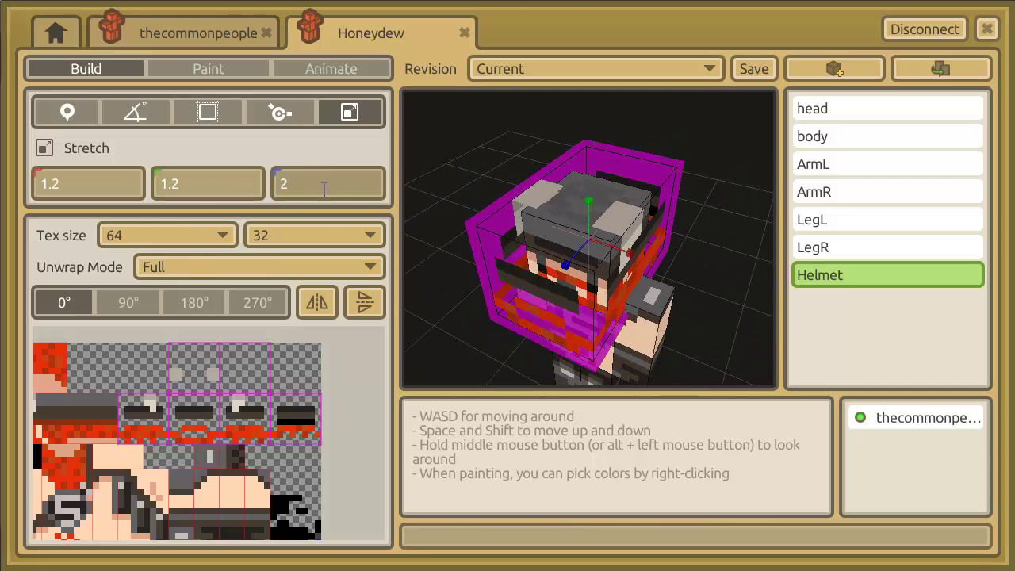
type("1.2")
left_click(225, 183)
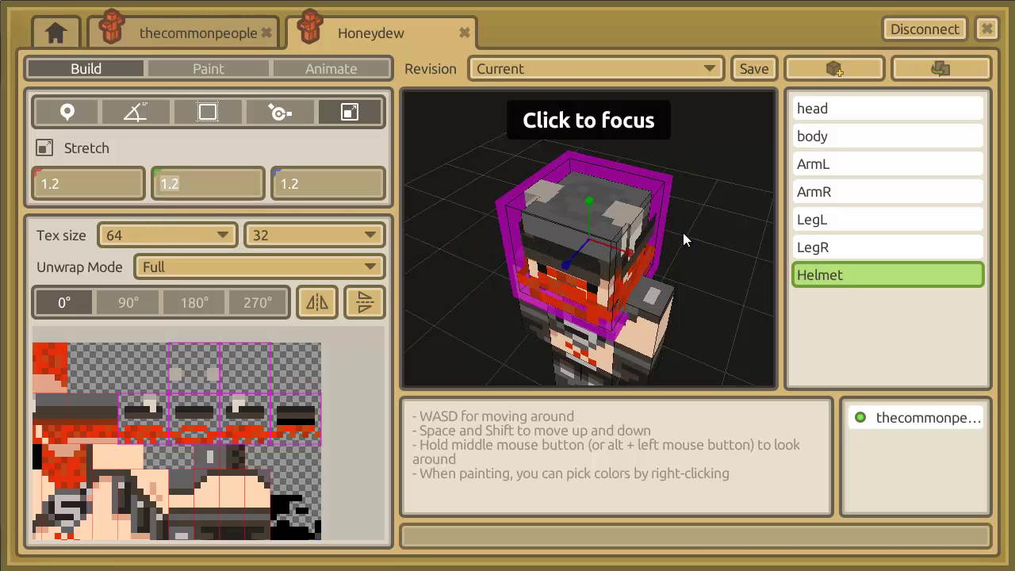
- Deselect the Helmet and view the whole Honeydew model from the front
left_click(799, 316)
middle_click_drag(703, 242, 644, 283)
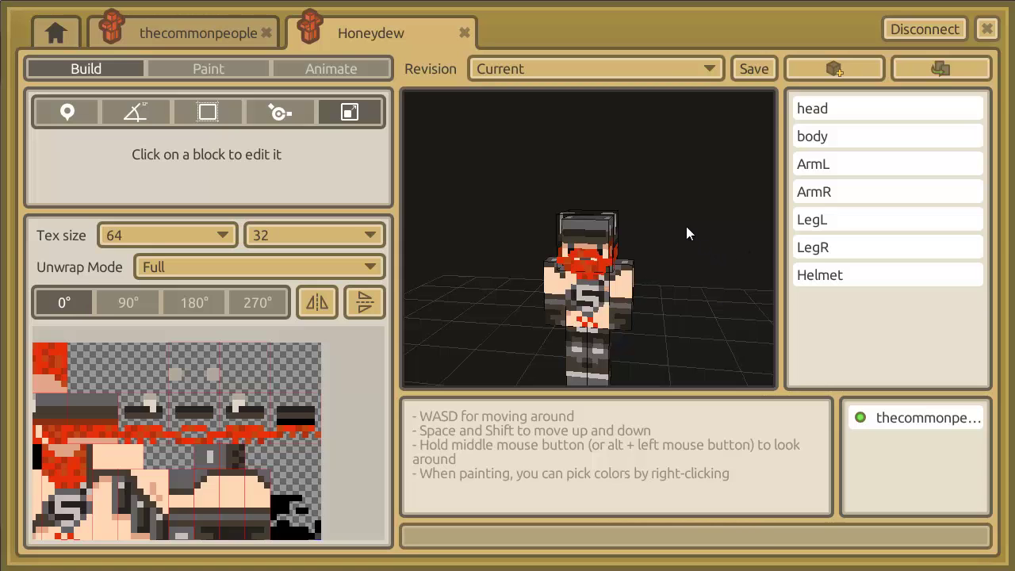
middle_click_drag(680, 292, 666, 256)
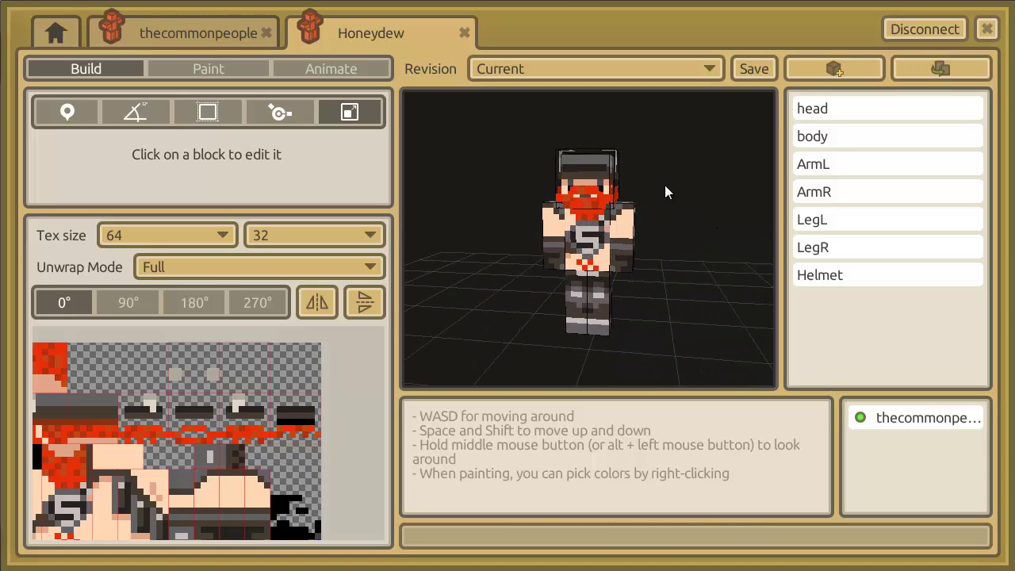